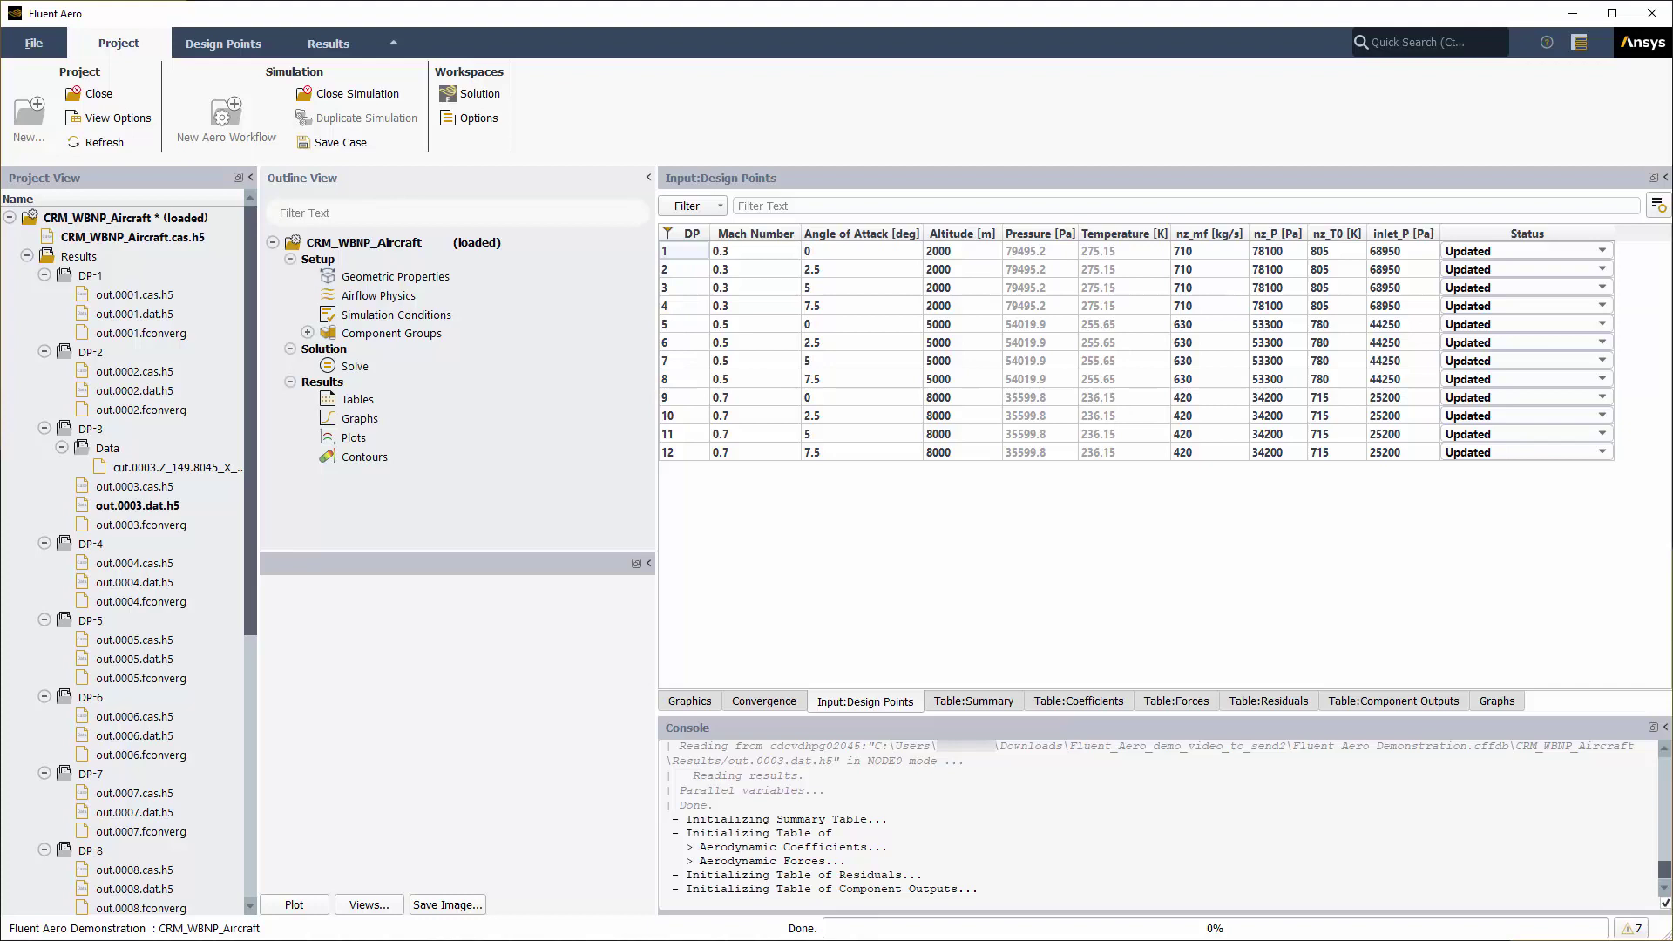
Show the Convergence plot with the residuals of dataset DP-3
click(774, 702)
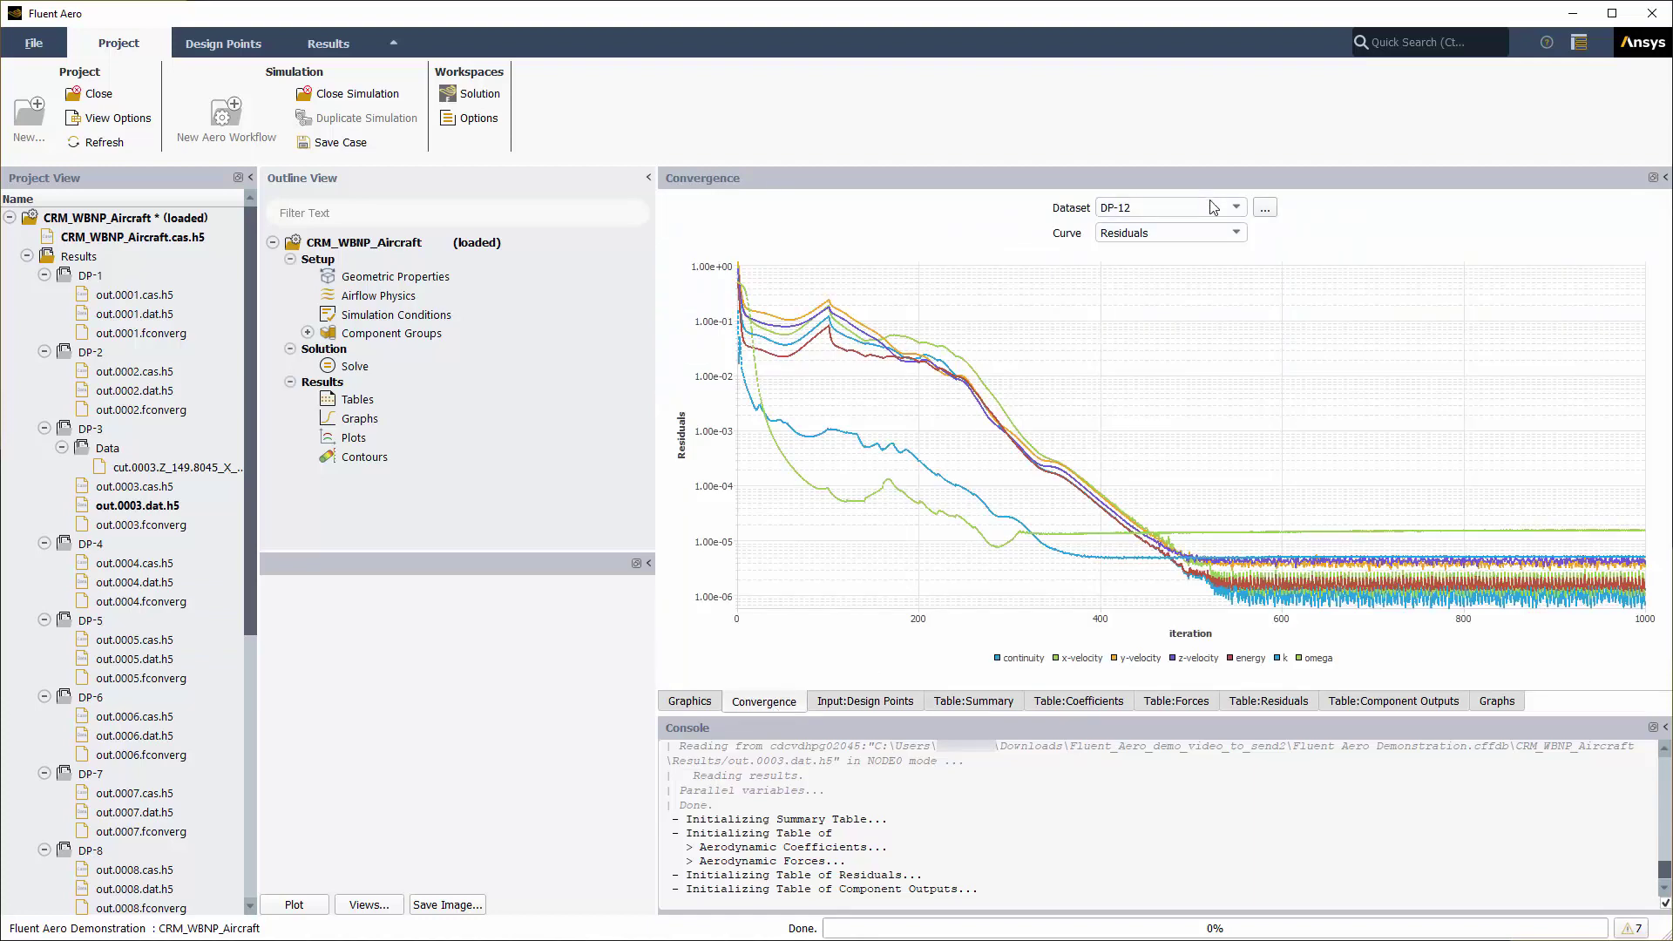
click(1184, 209)
click(1185, 225)
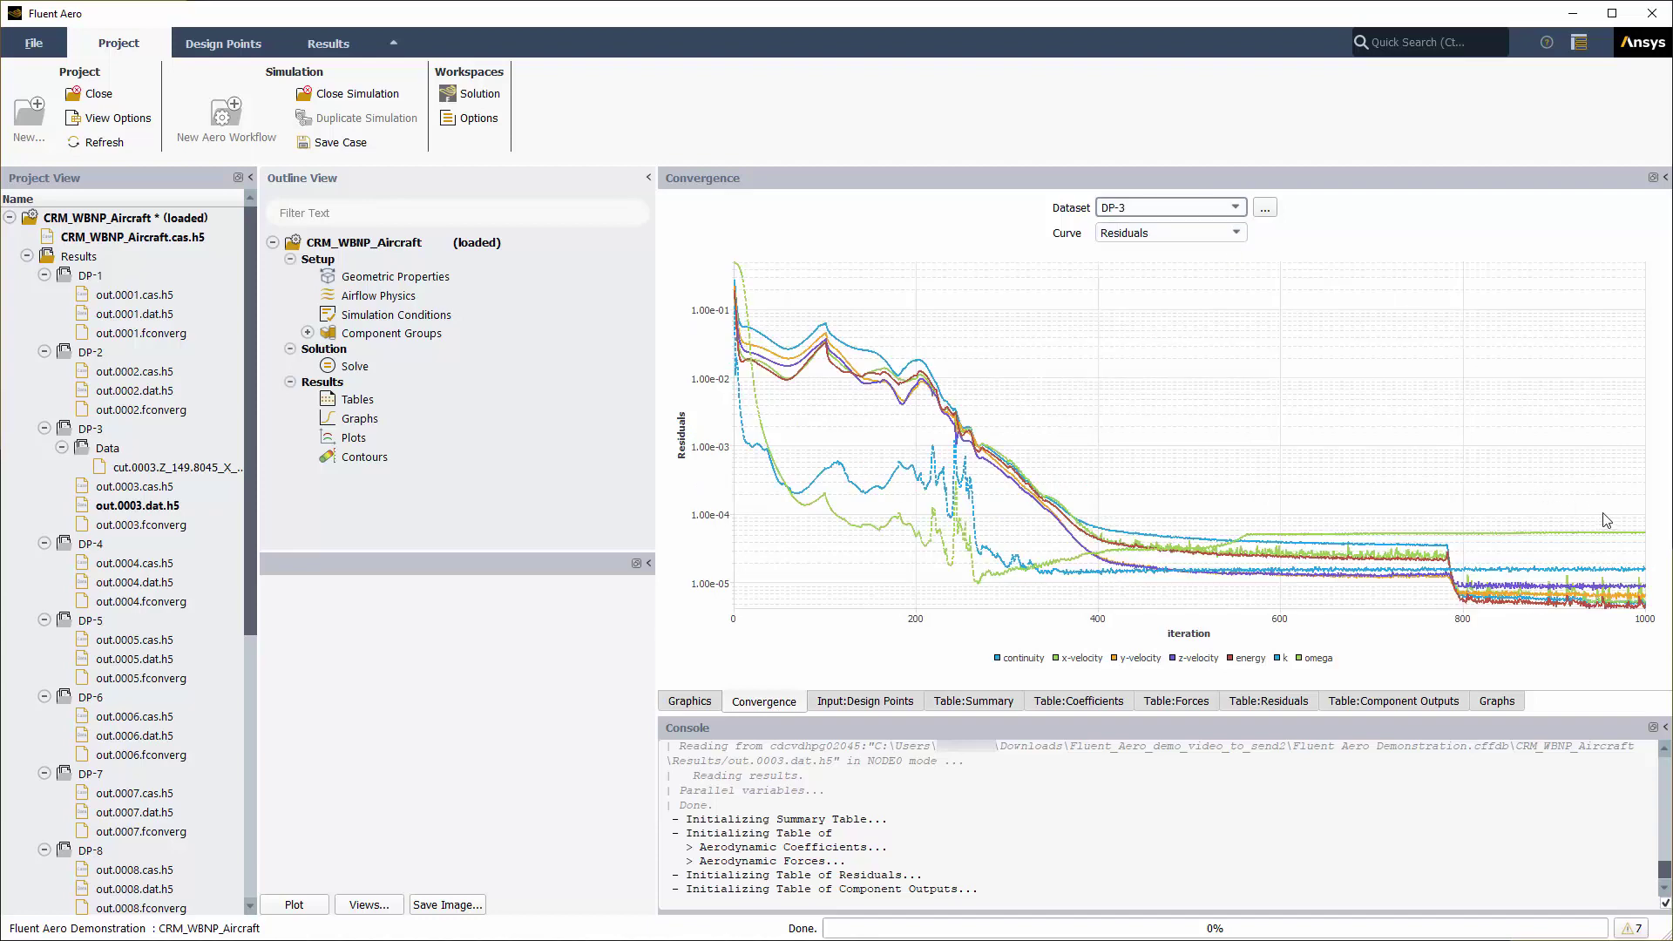
mouse_move(1642, 539)
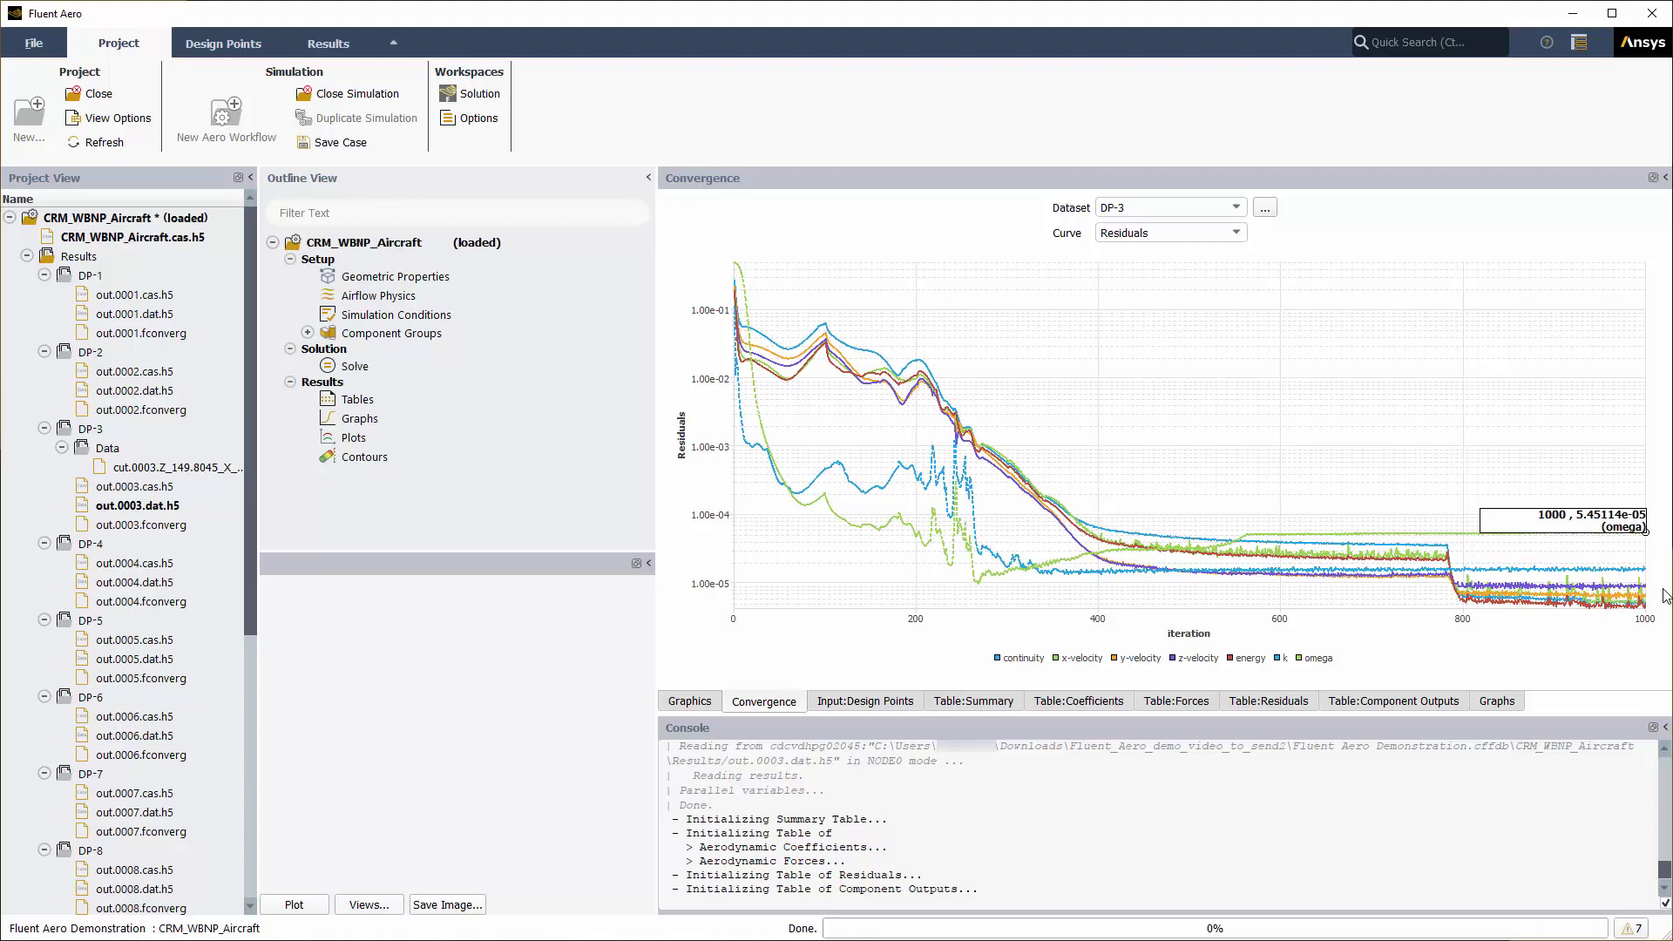
Plot the report_wing_01_lift curve and read its value of 474107 at iteration 1000
click(1189, 235)
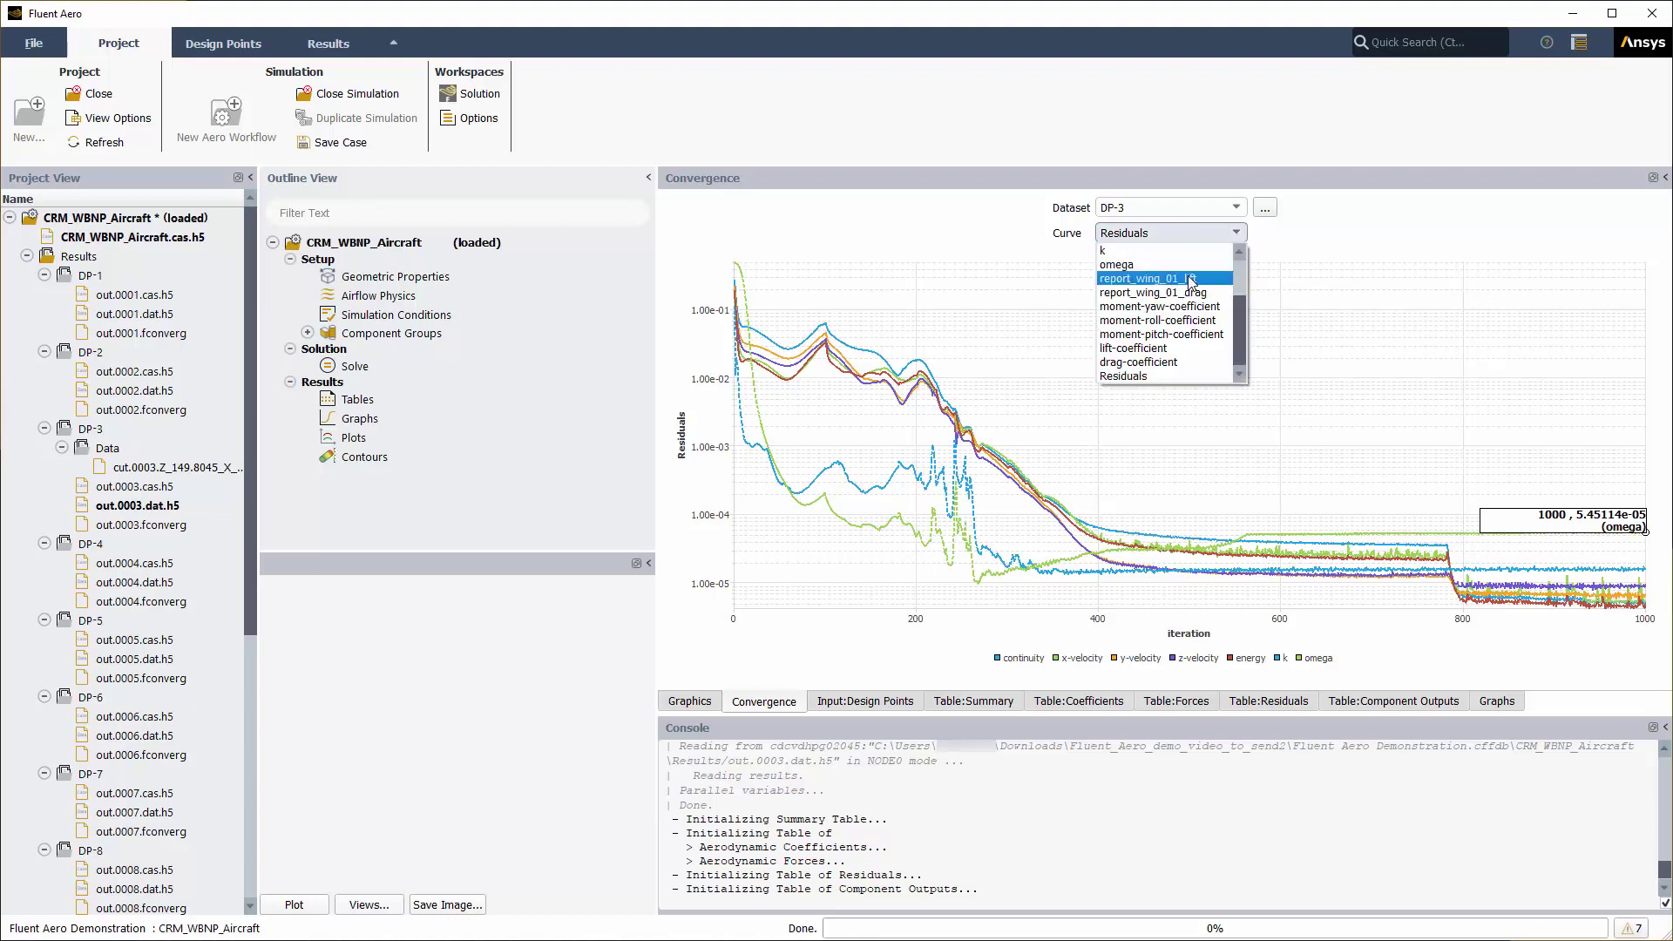
click(1190, 279)
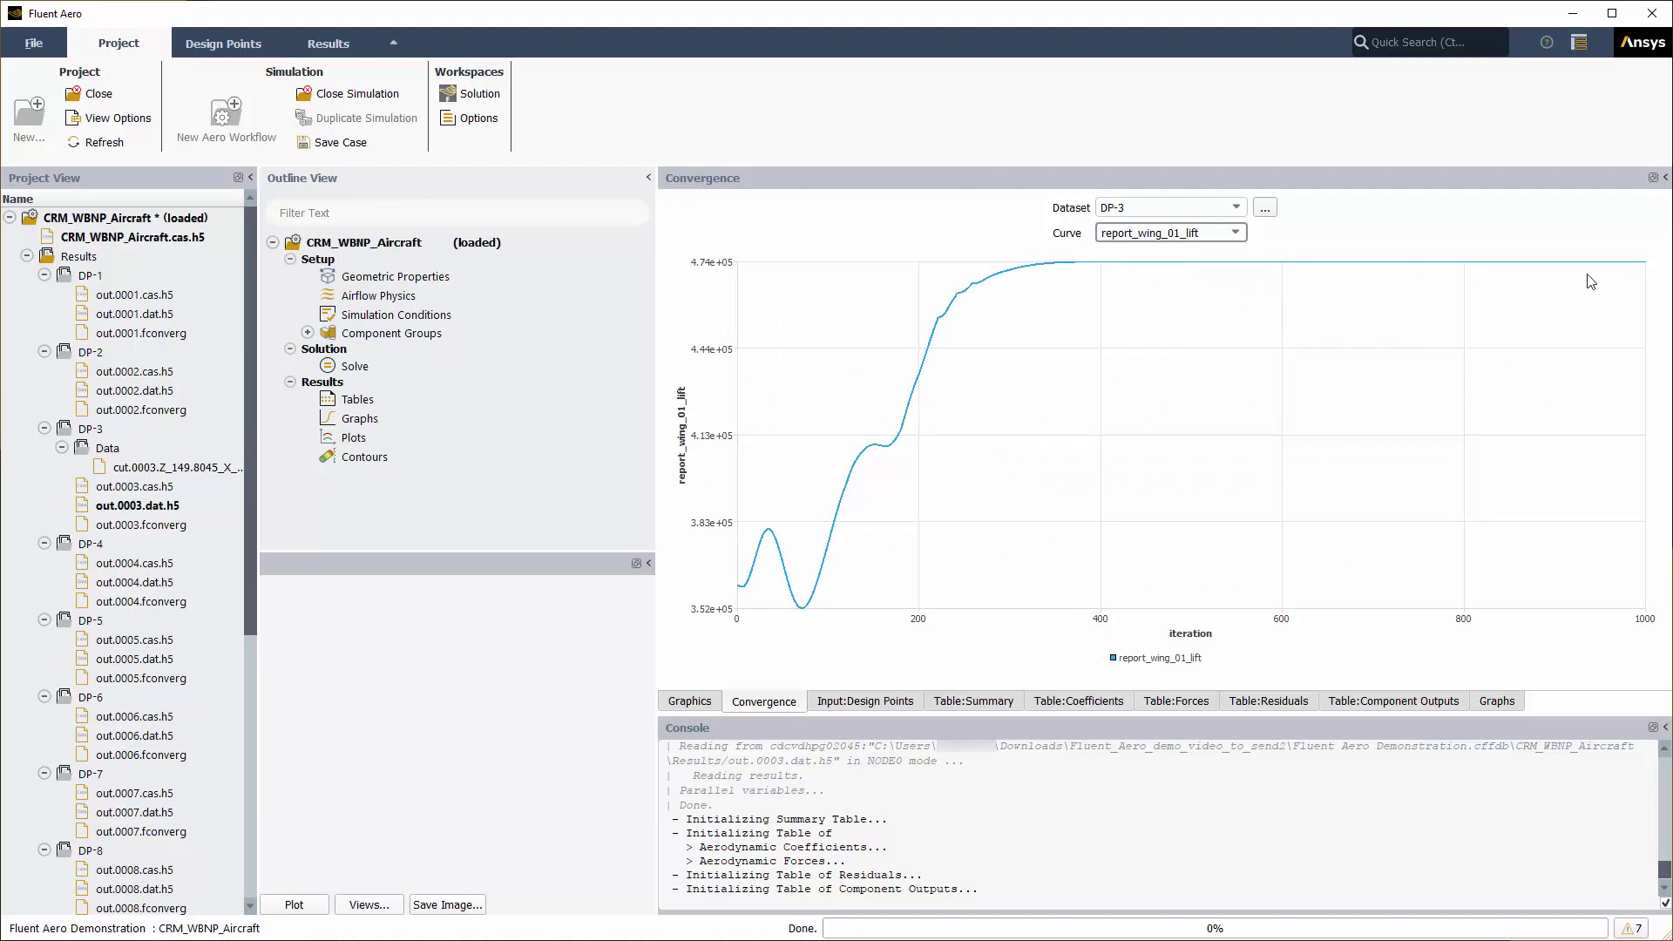
click(1646, 270)
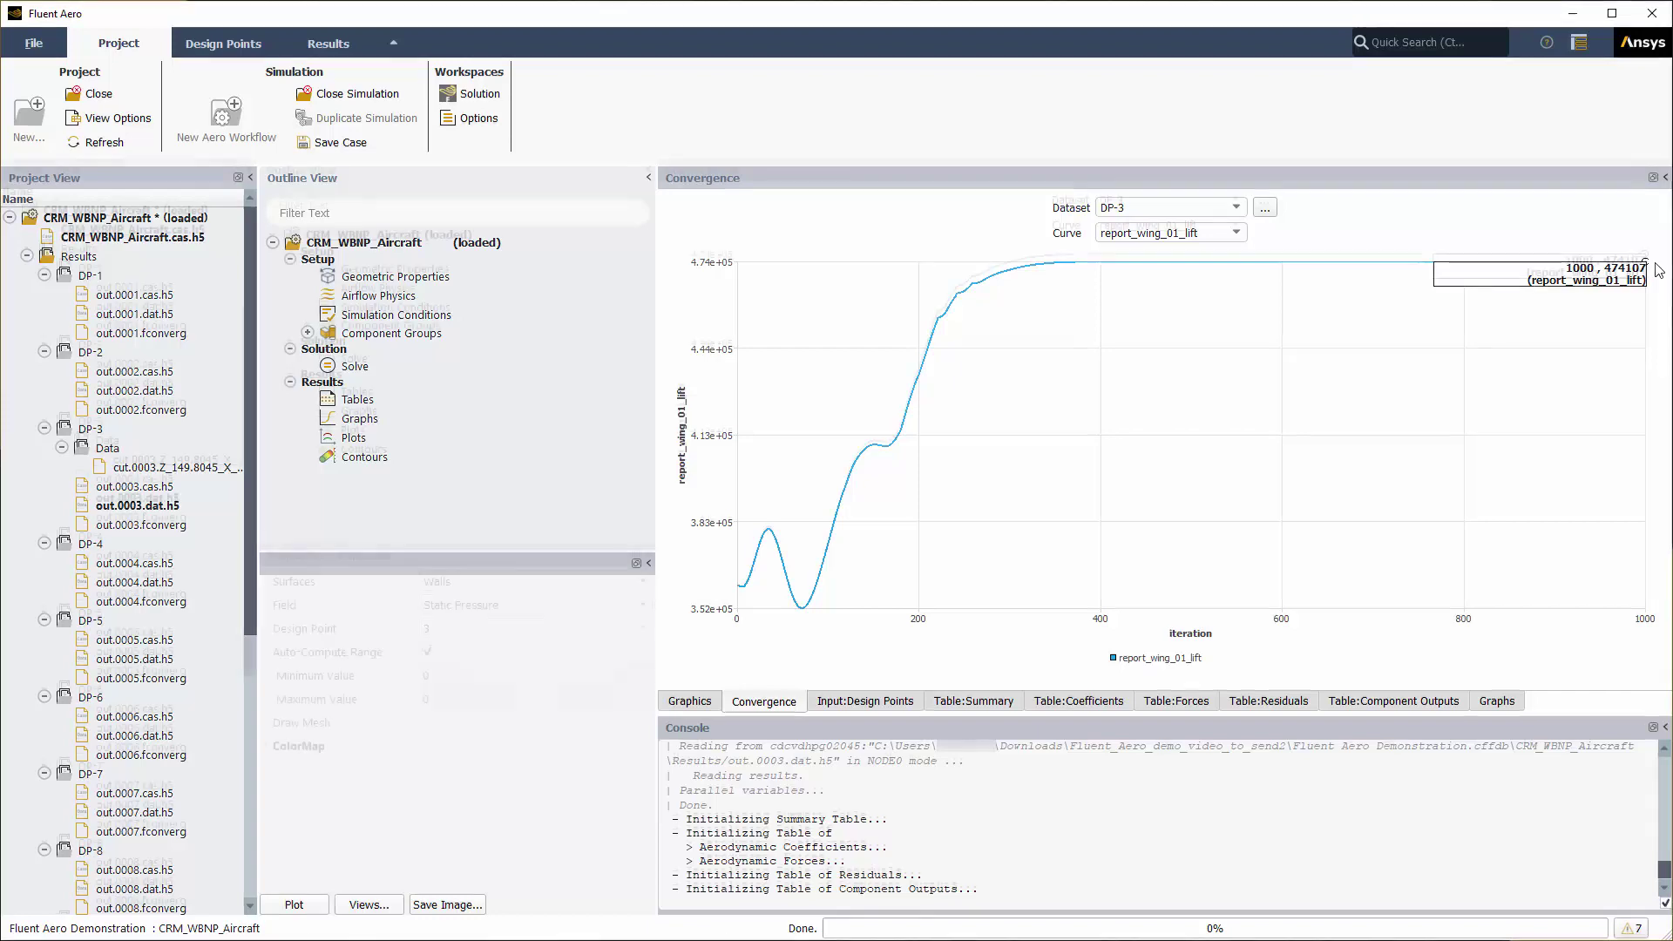
Step through the Summary, Residuals, Coefficients, Forces and Component Outputs tables for all design points
click(1006, 703)
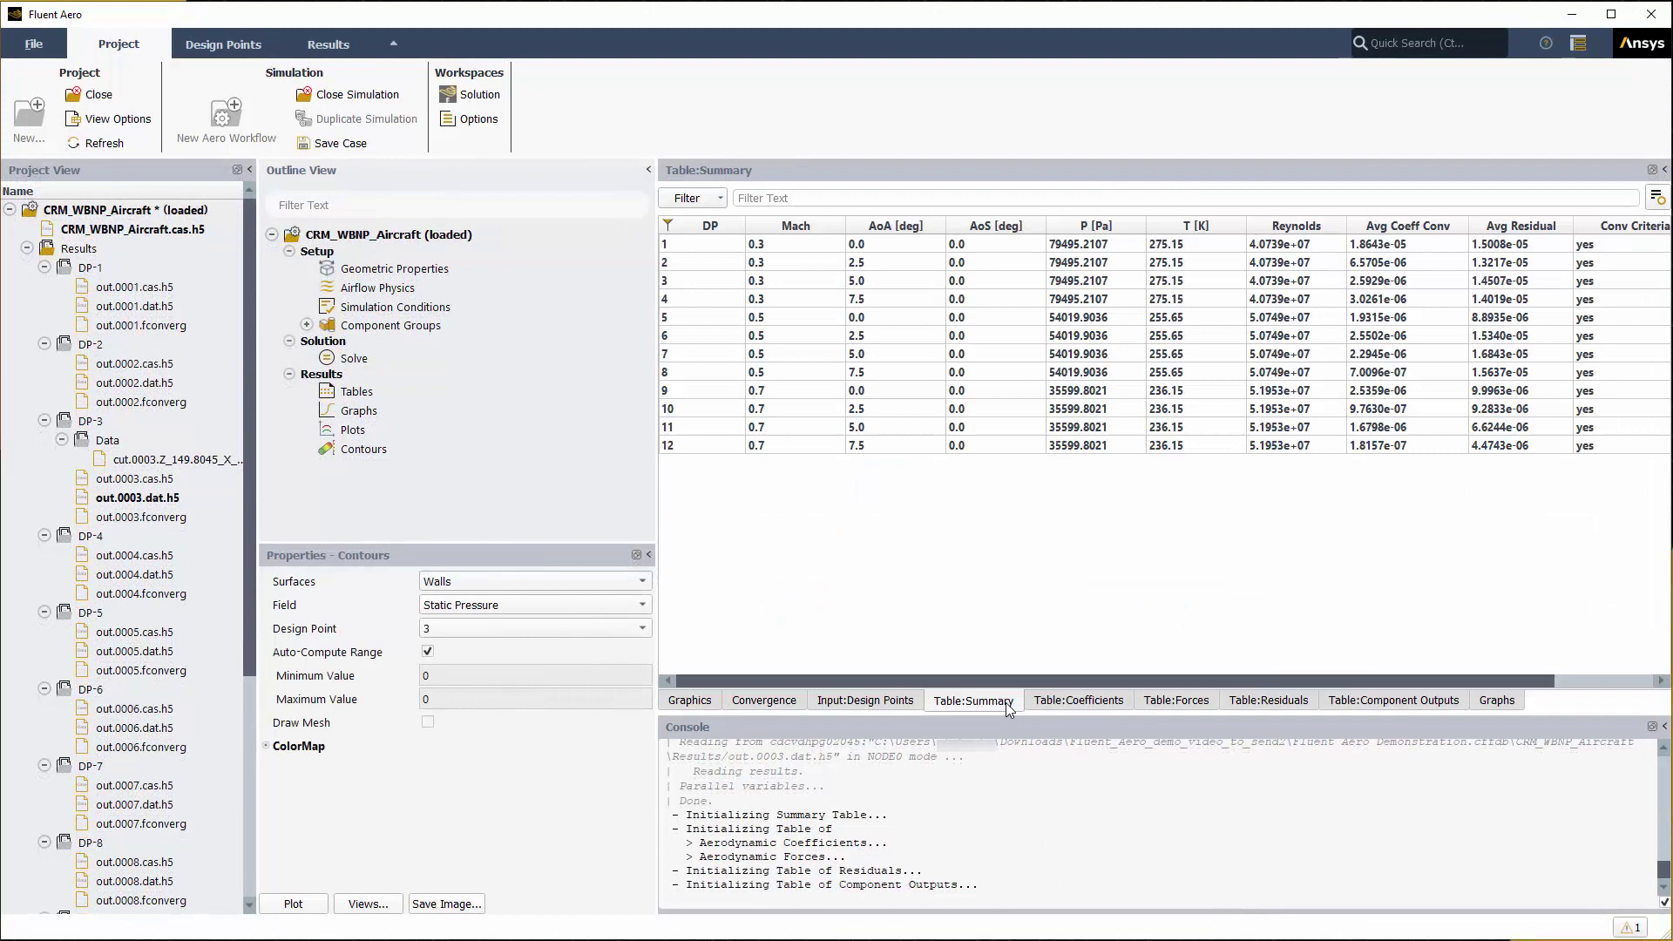
click(1279, 702)
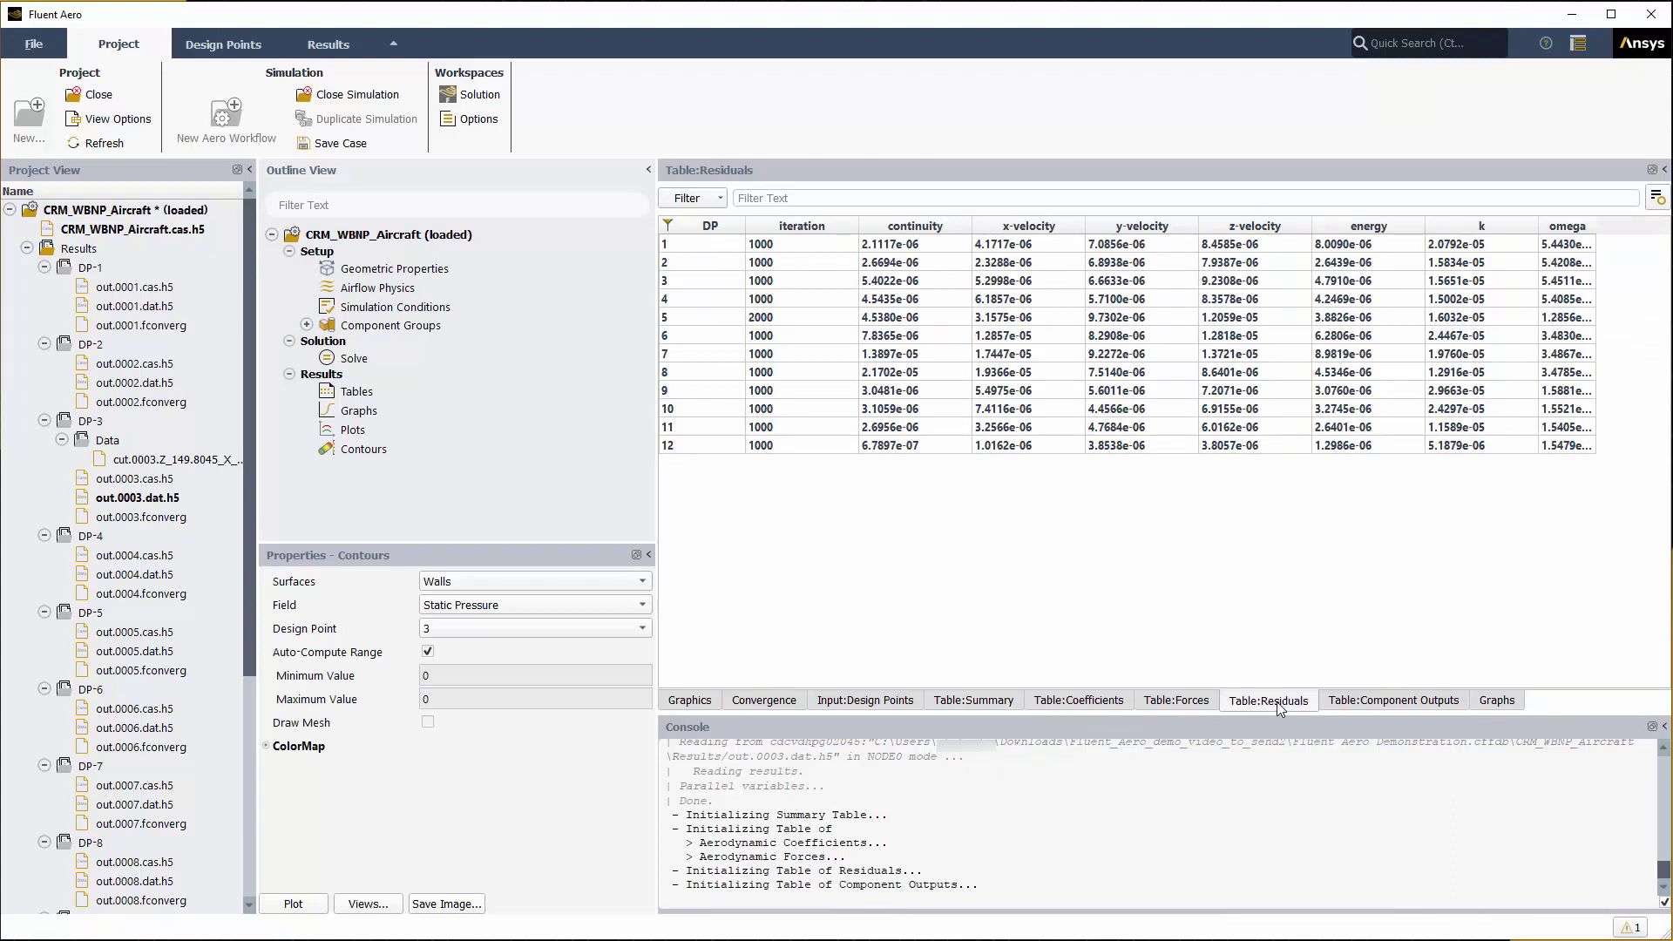
click(1070, 704)
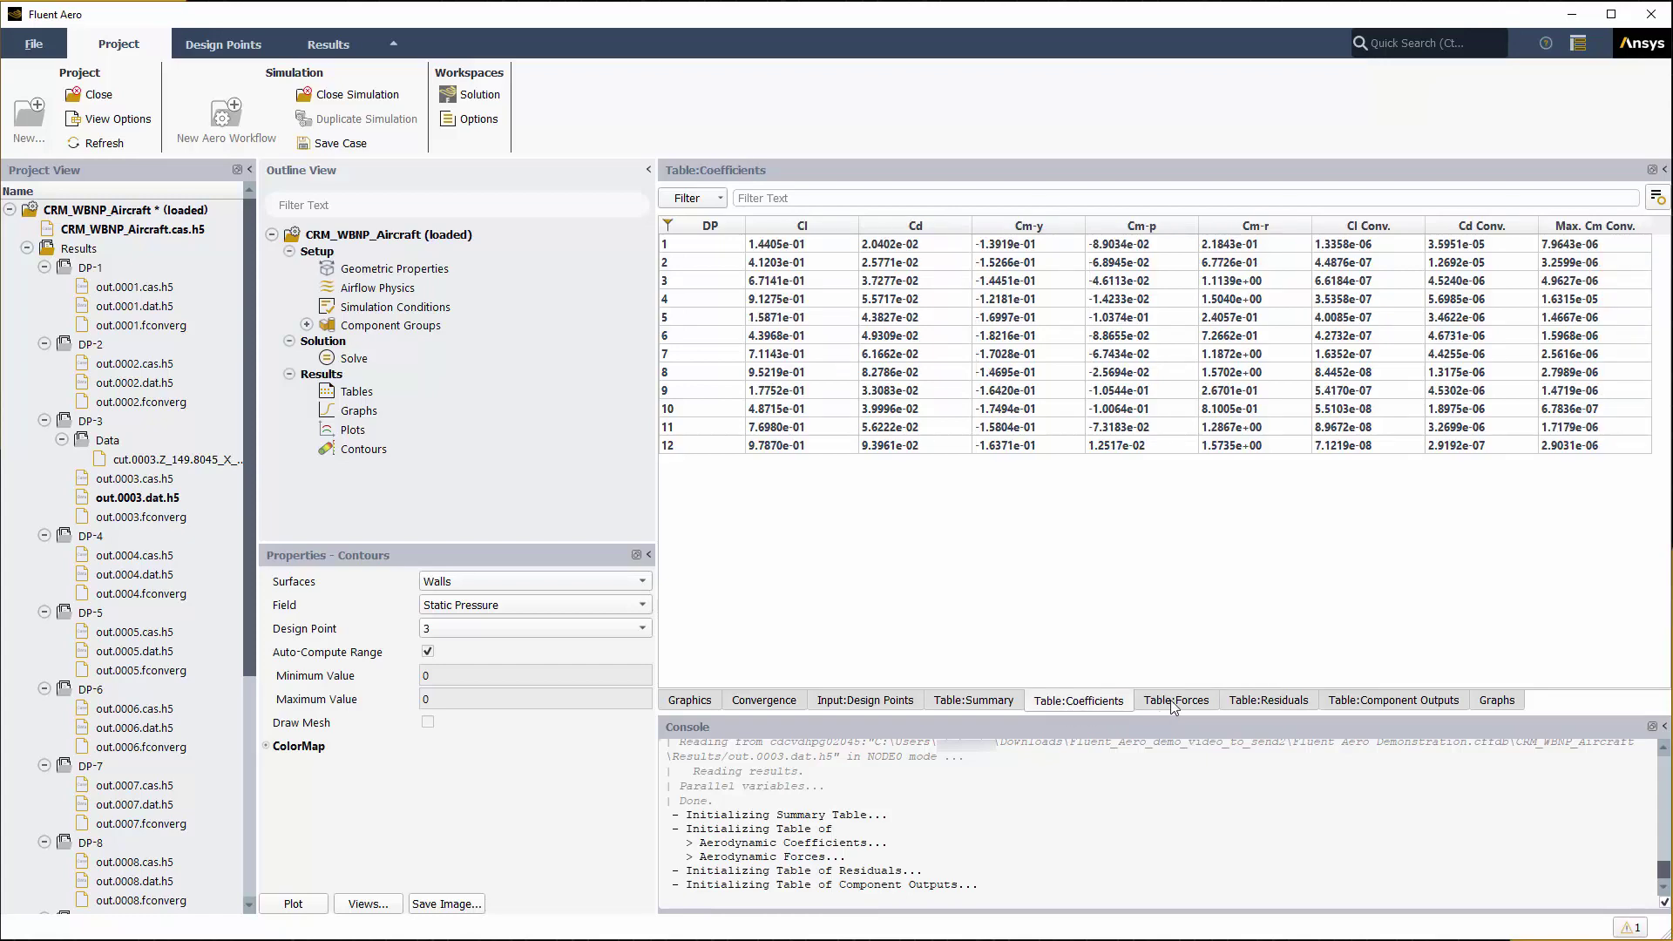
click(1201, 702)
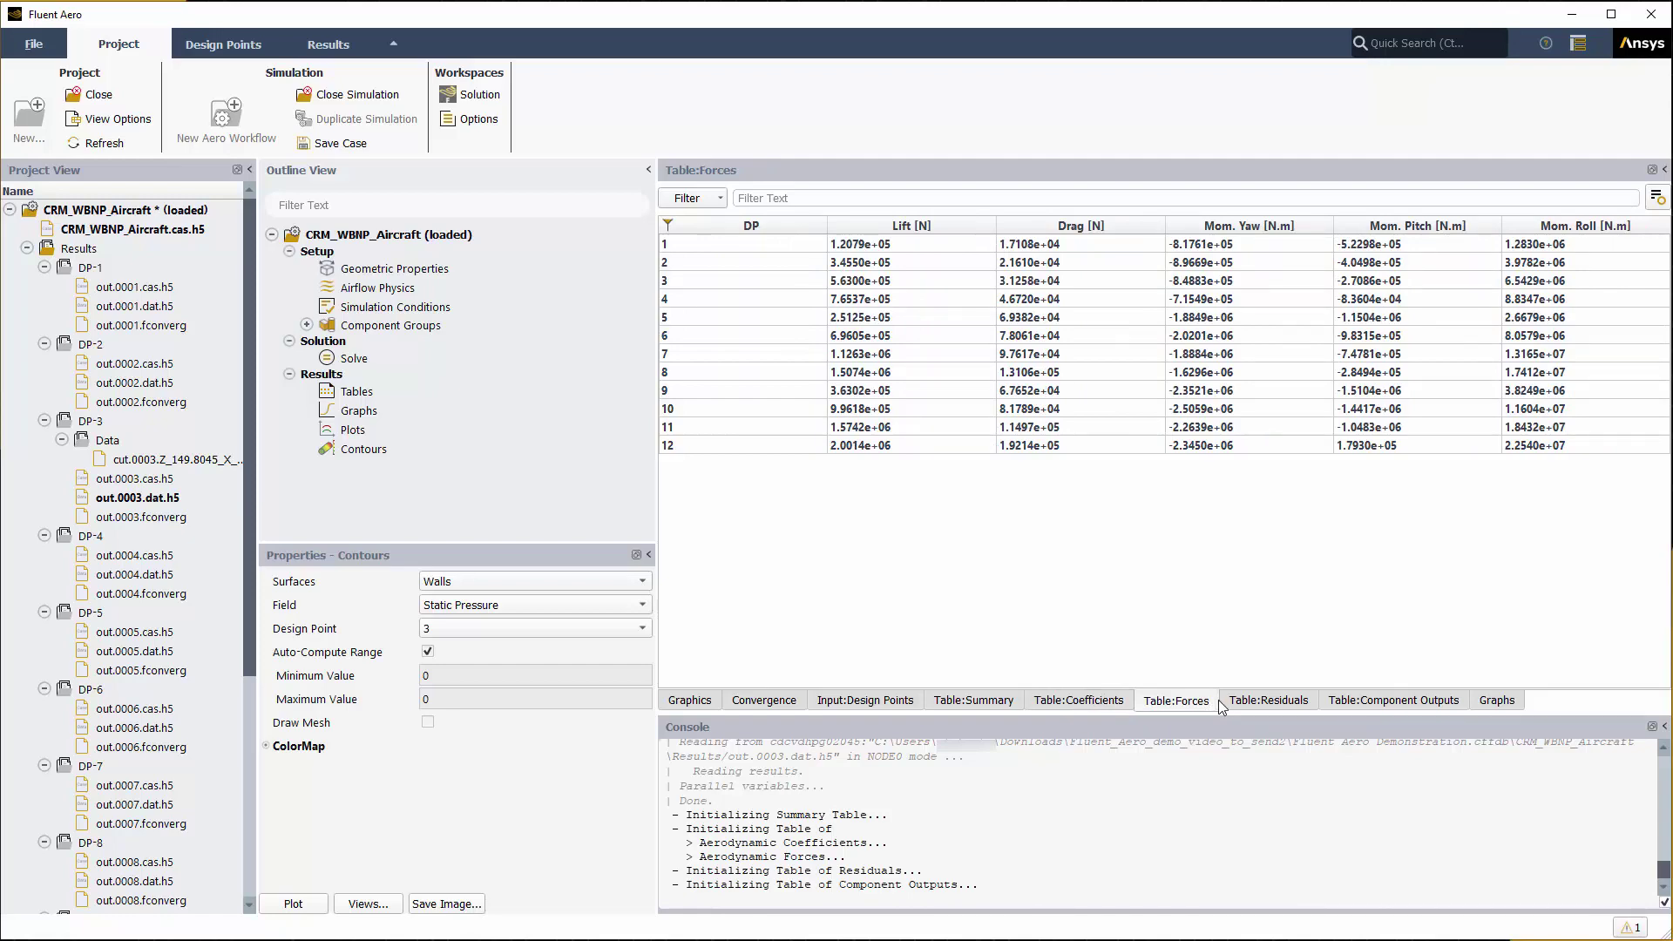
click(1412, 703)
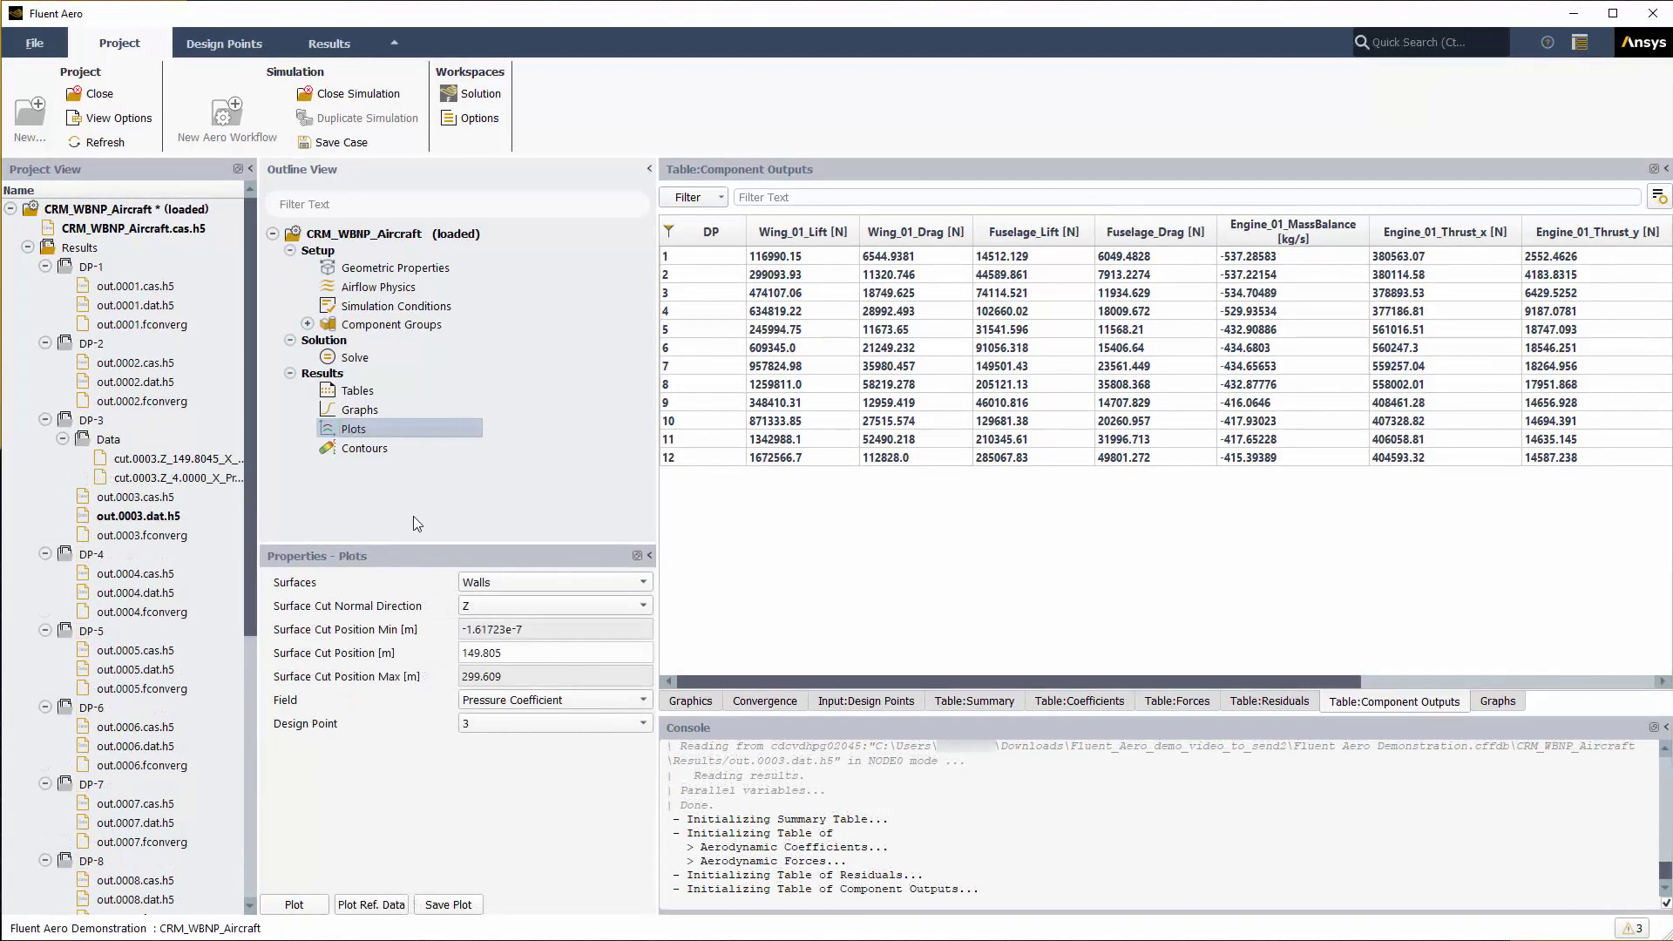
Set the surface cut position to 4 and plot the DP-3 pressure coefficient curve
click(514, 655)
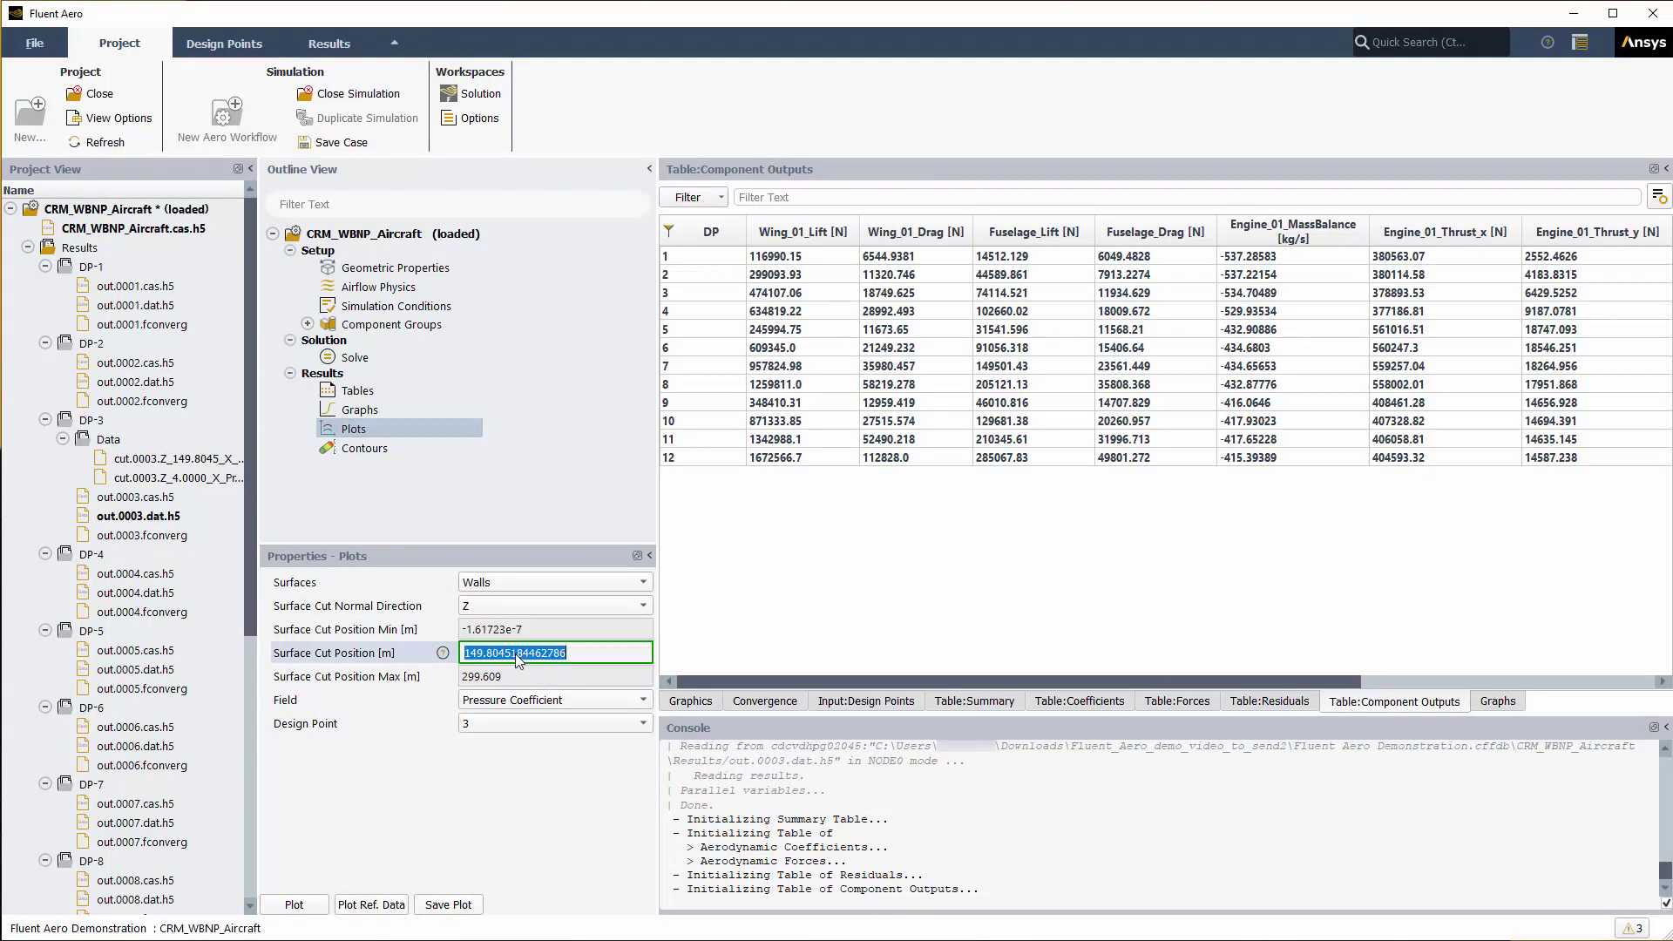
text(4)
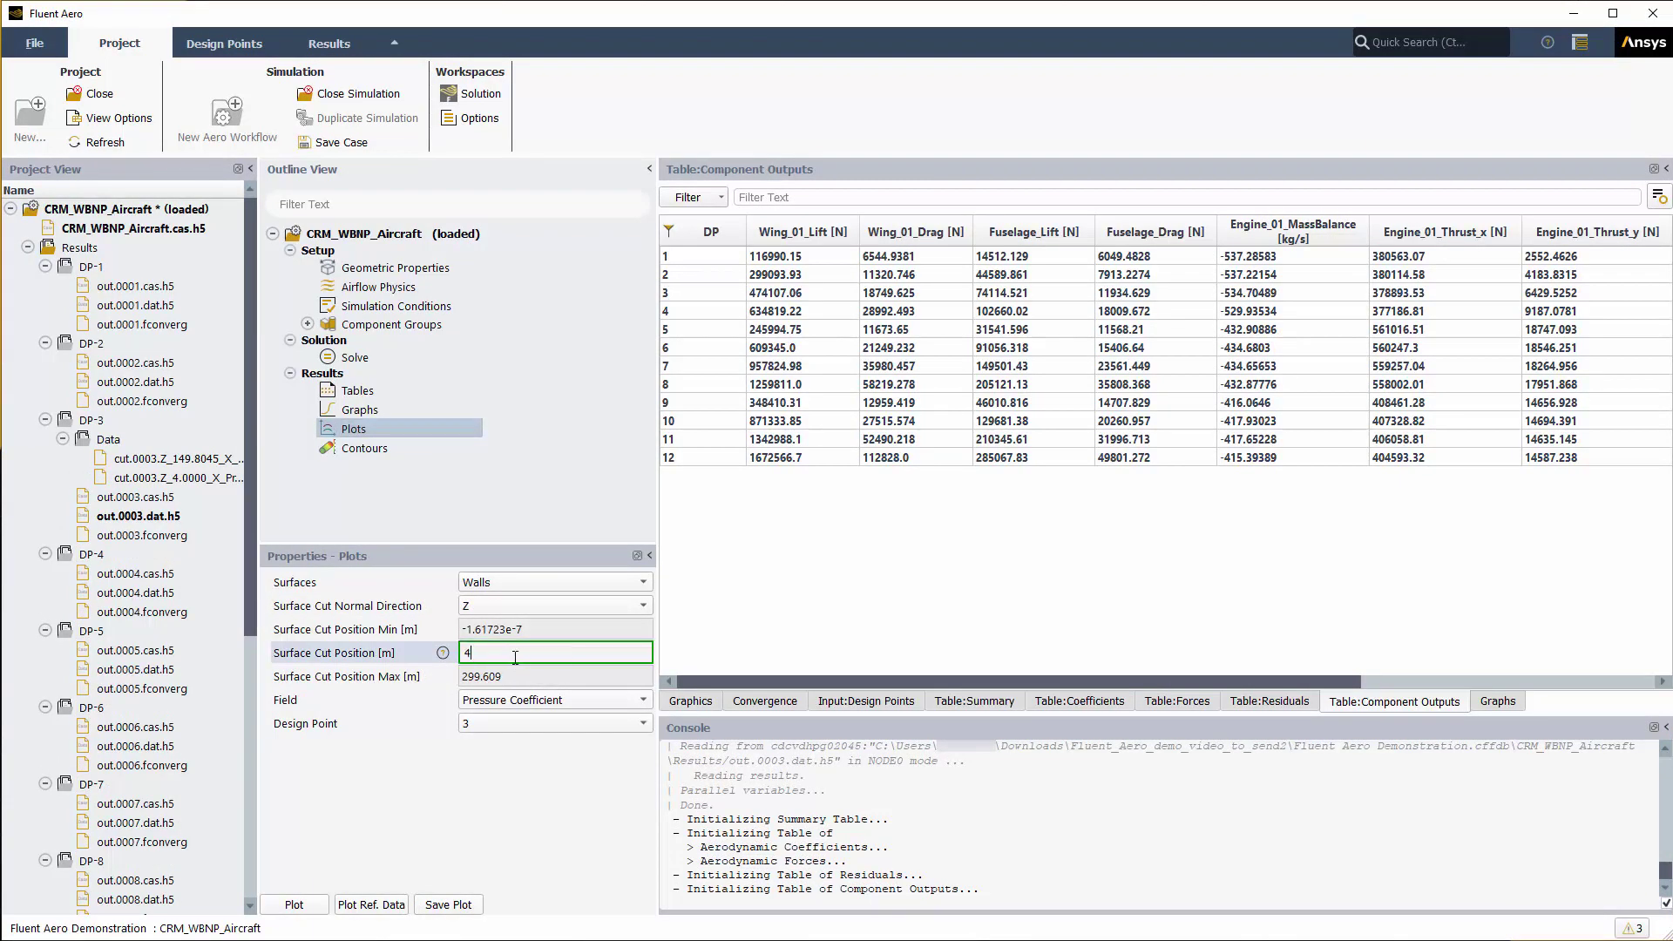
click(299, 905)
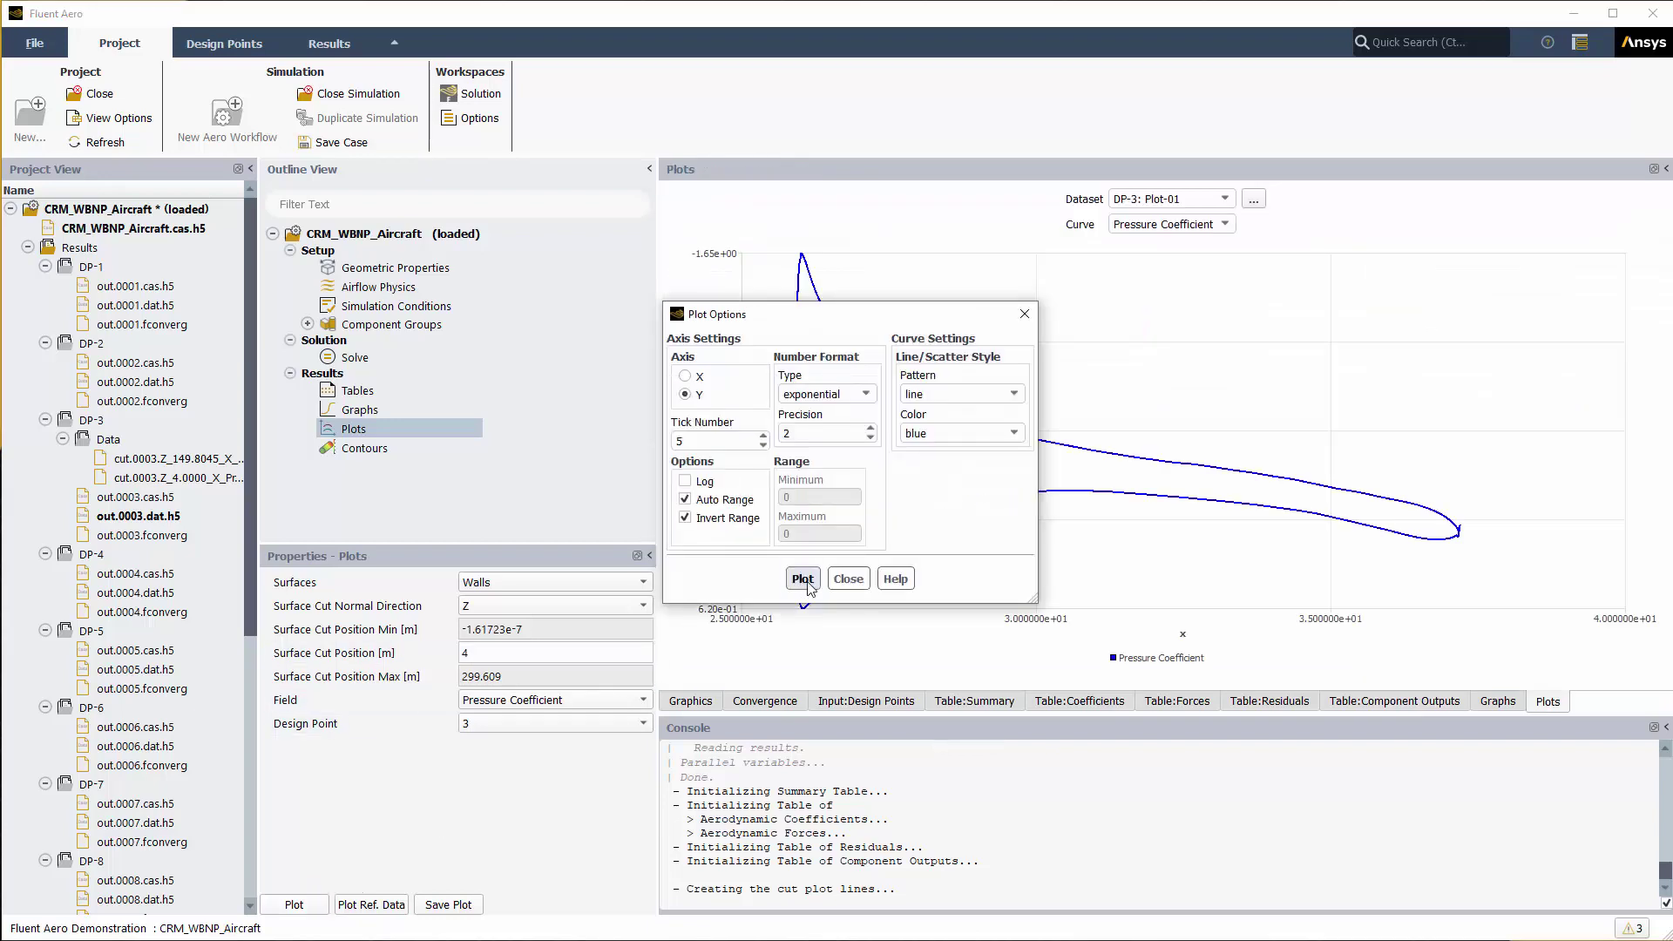
click(806, 582)
click(841, 581)
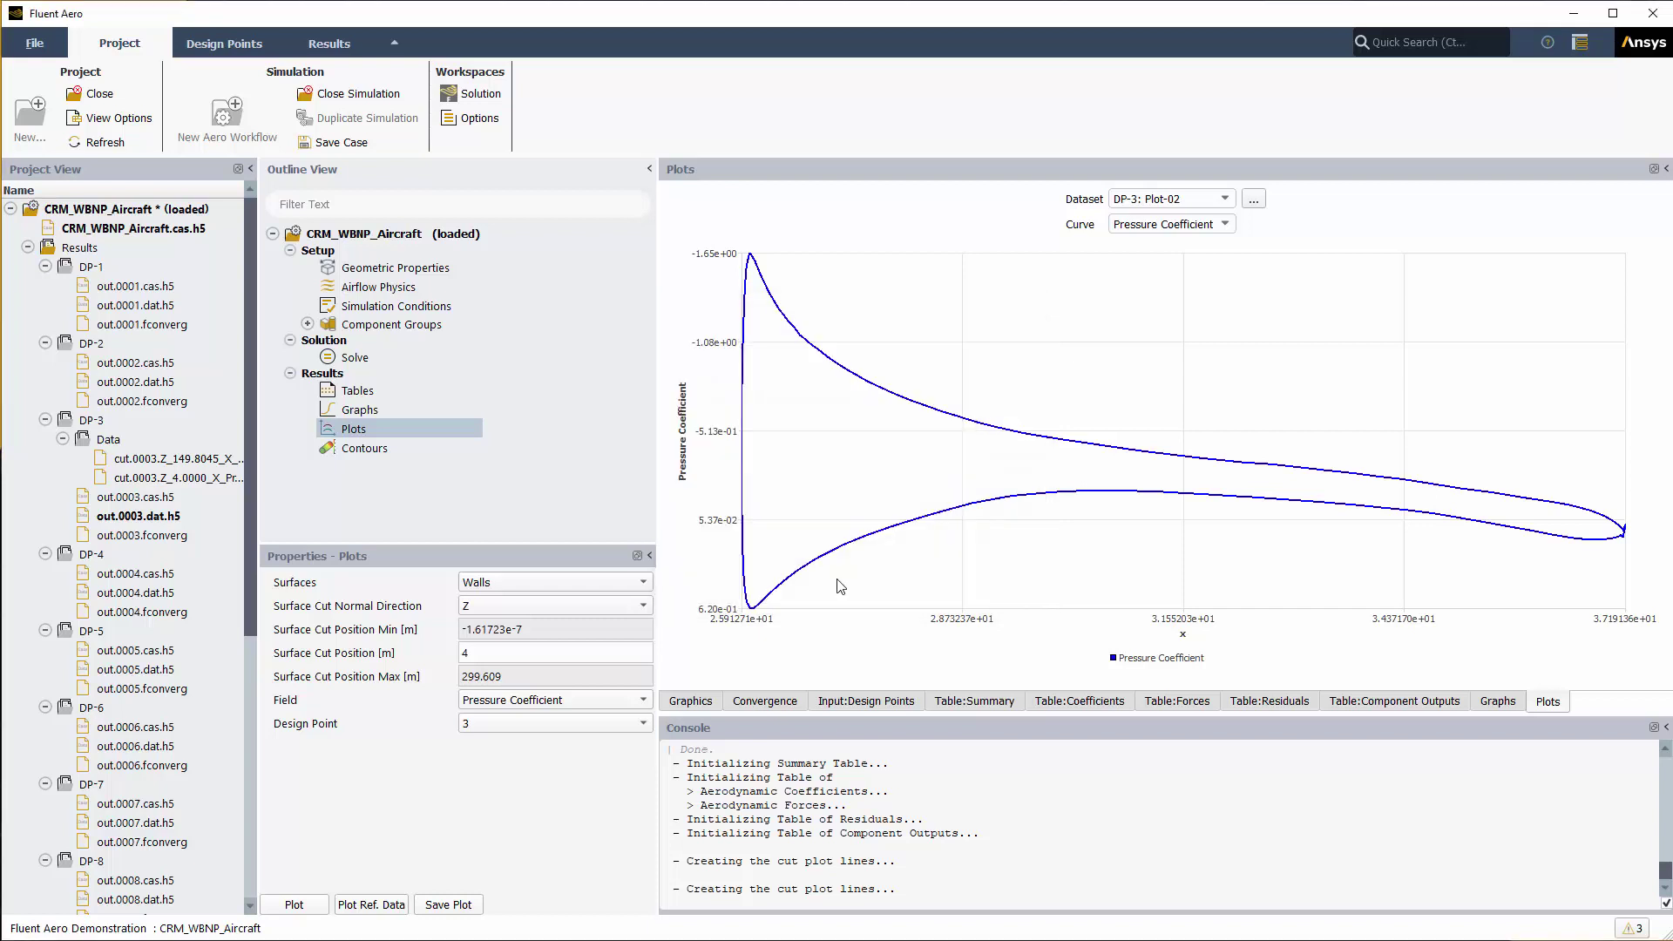
Plot static pressure contours on component groups Engine_01 and Wing_01
click(359, 449)
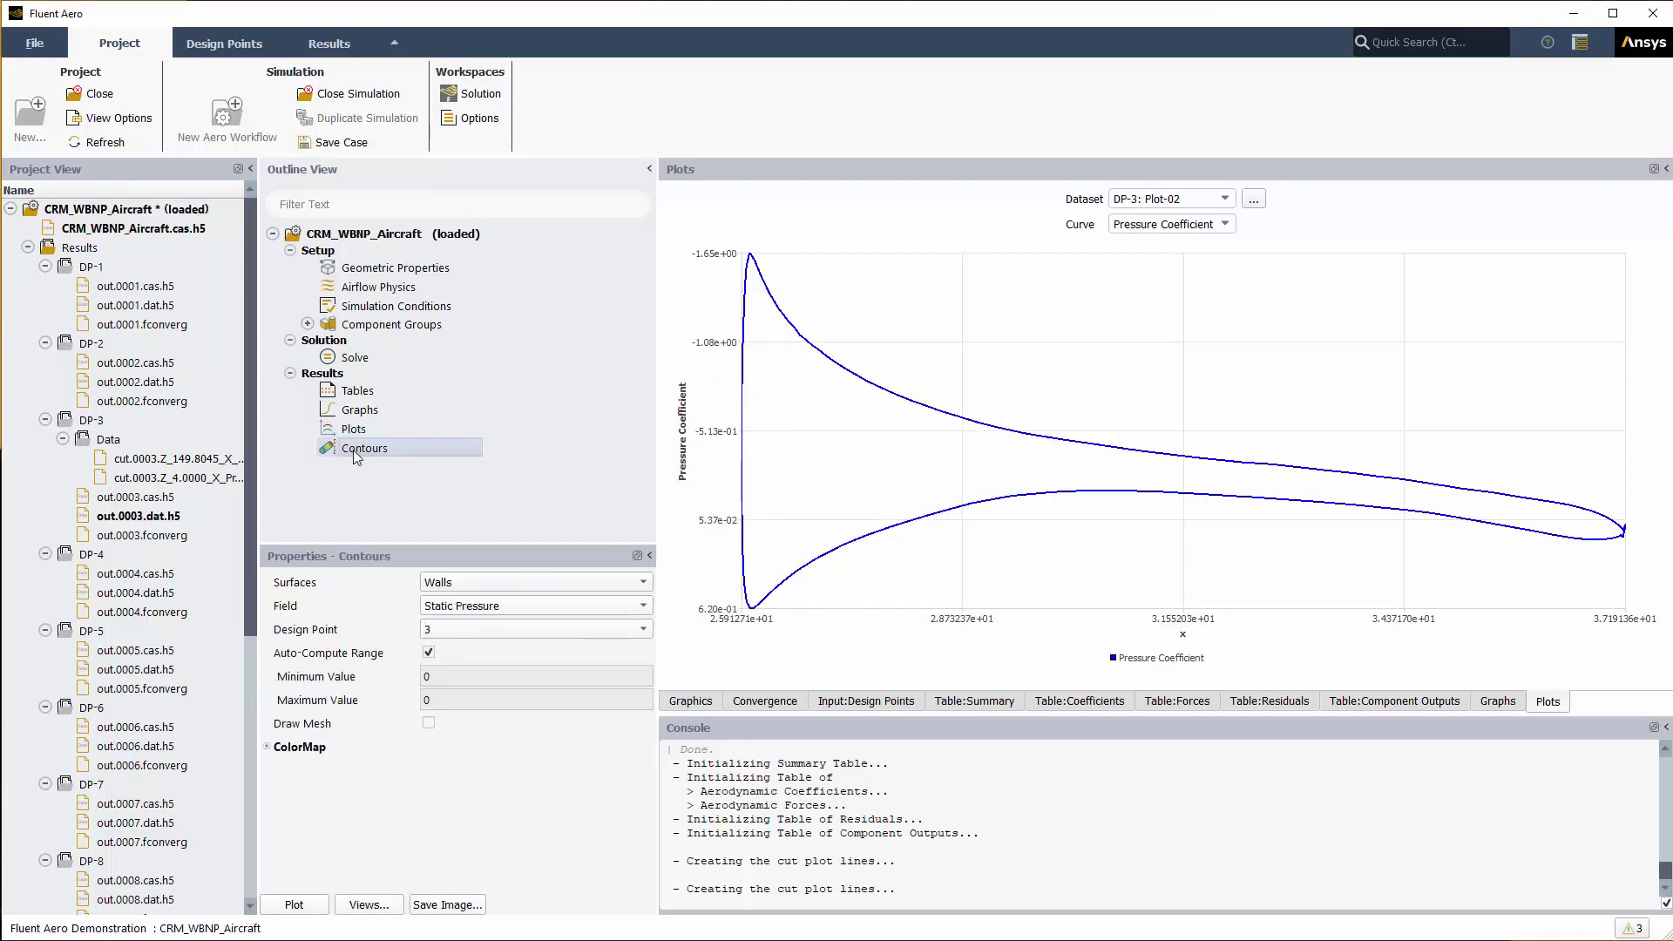
click(462, 581)
click(478, 616)
click(479, 607)
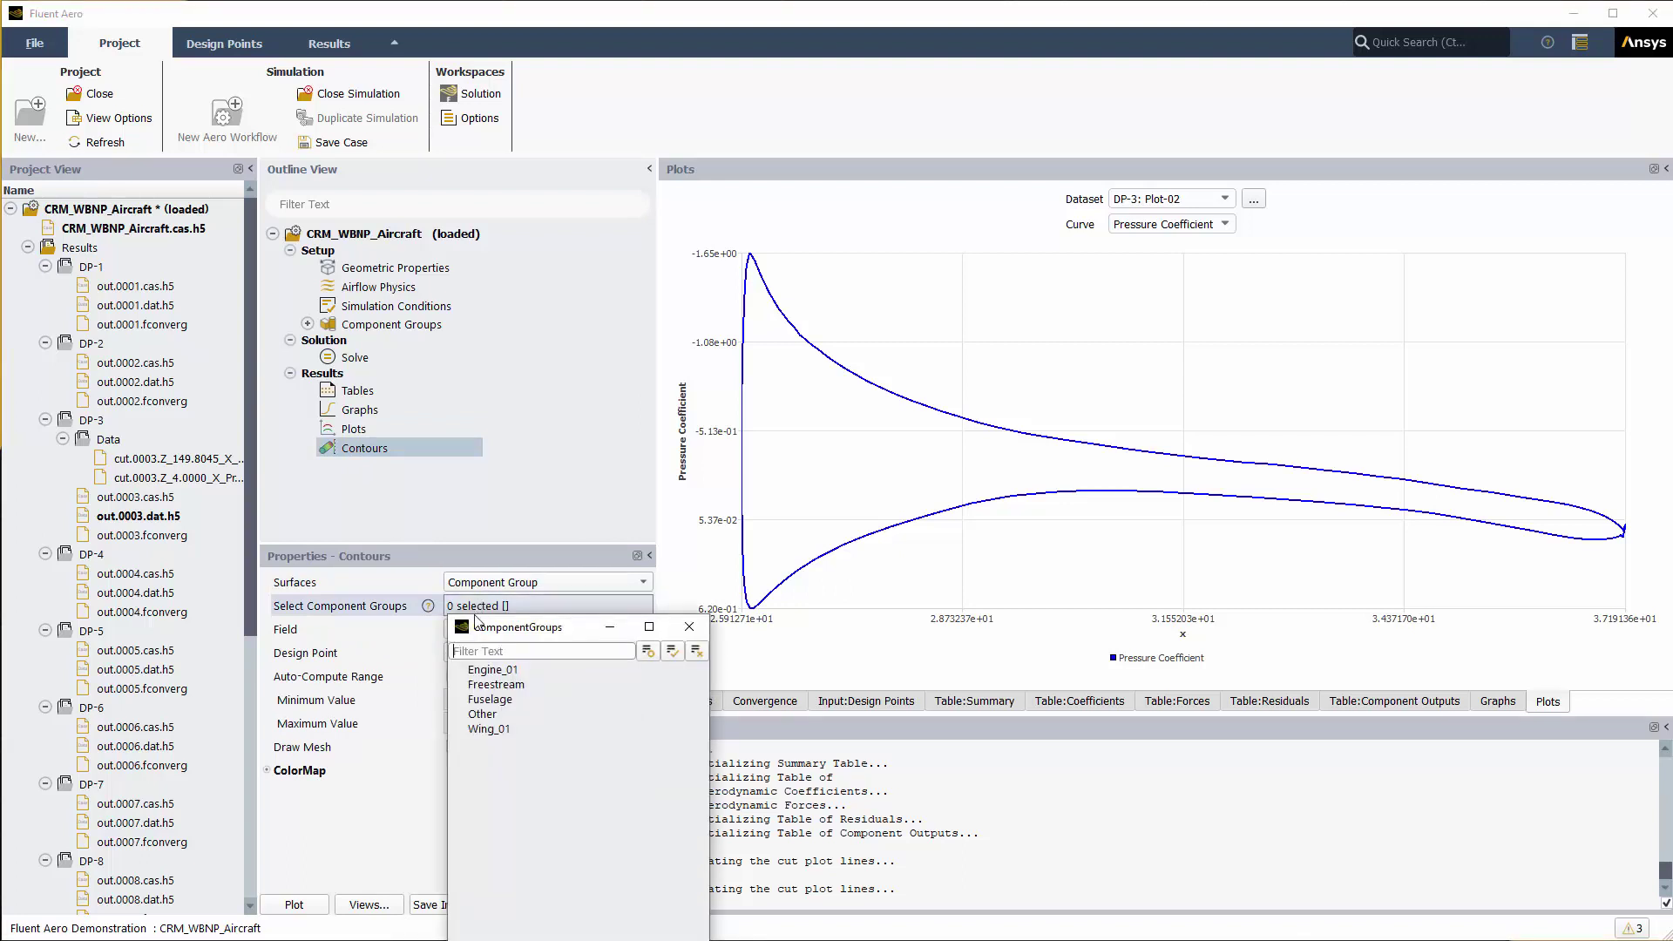
click(485, 671)
click(488, 729)
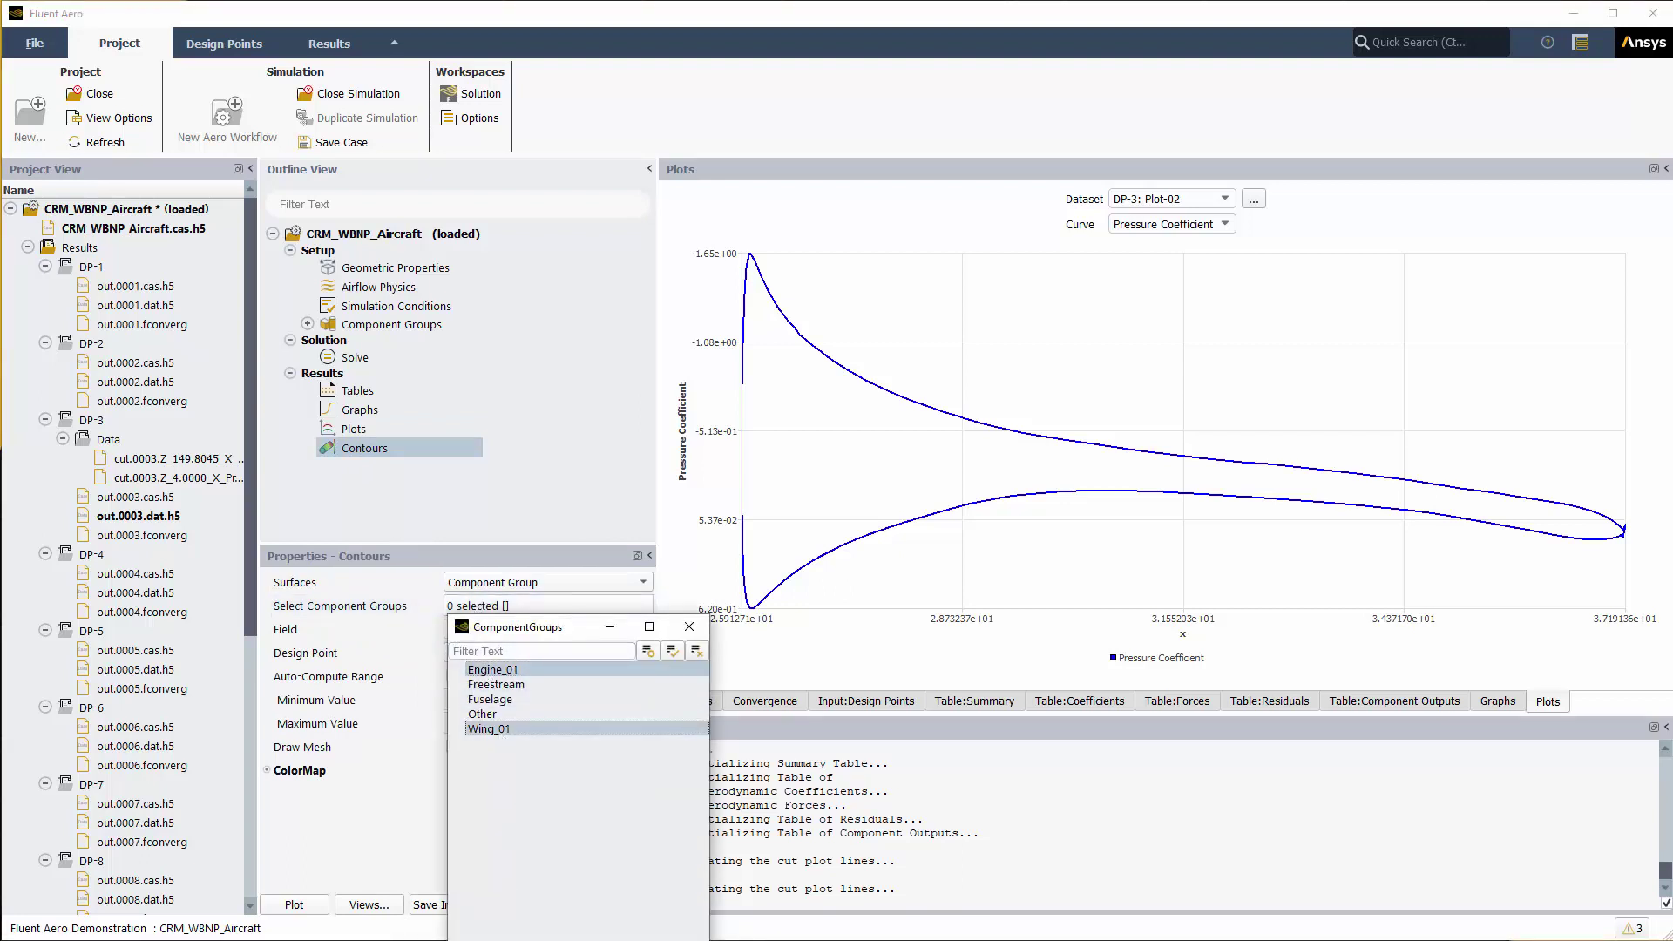
drag(523, 628, 425, 338)
click(442, 739)
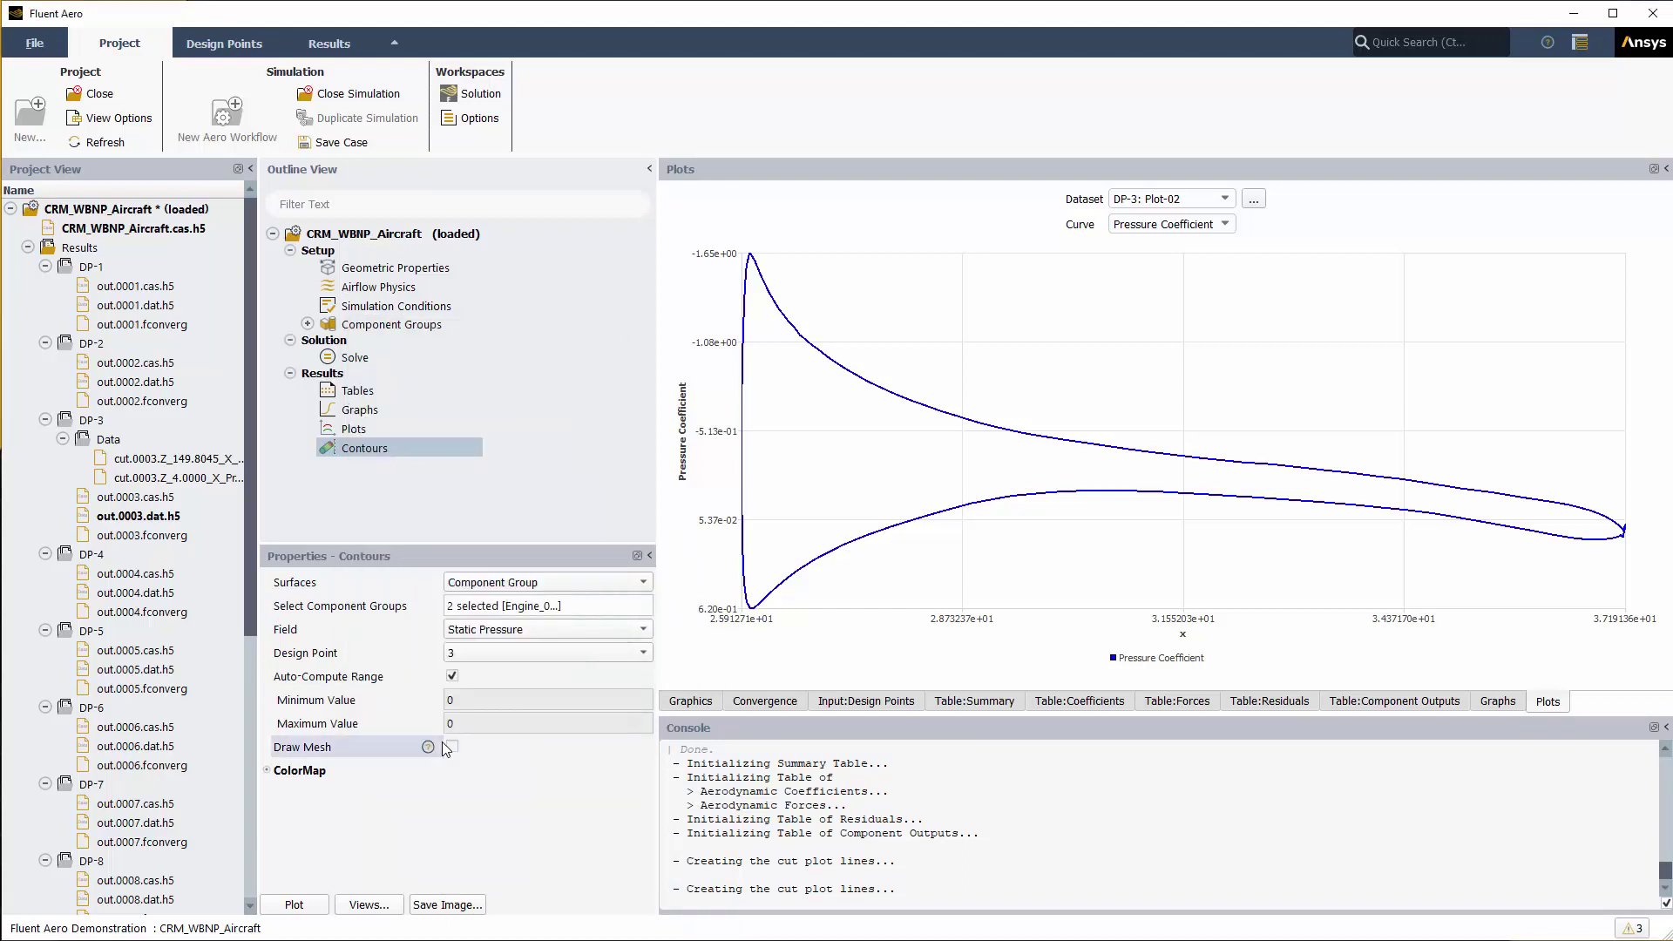
click(314, 906)
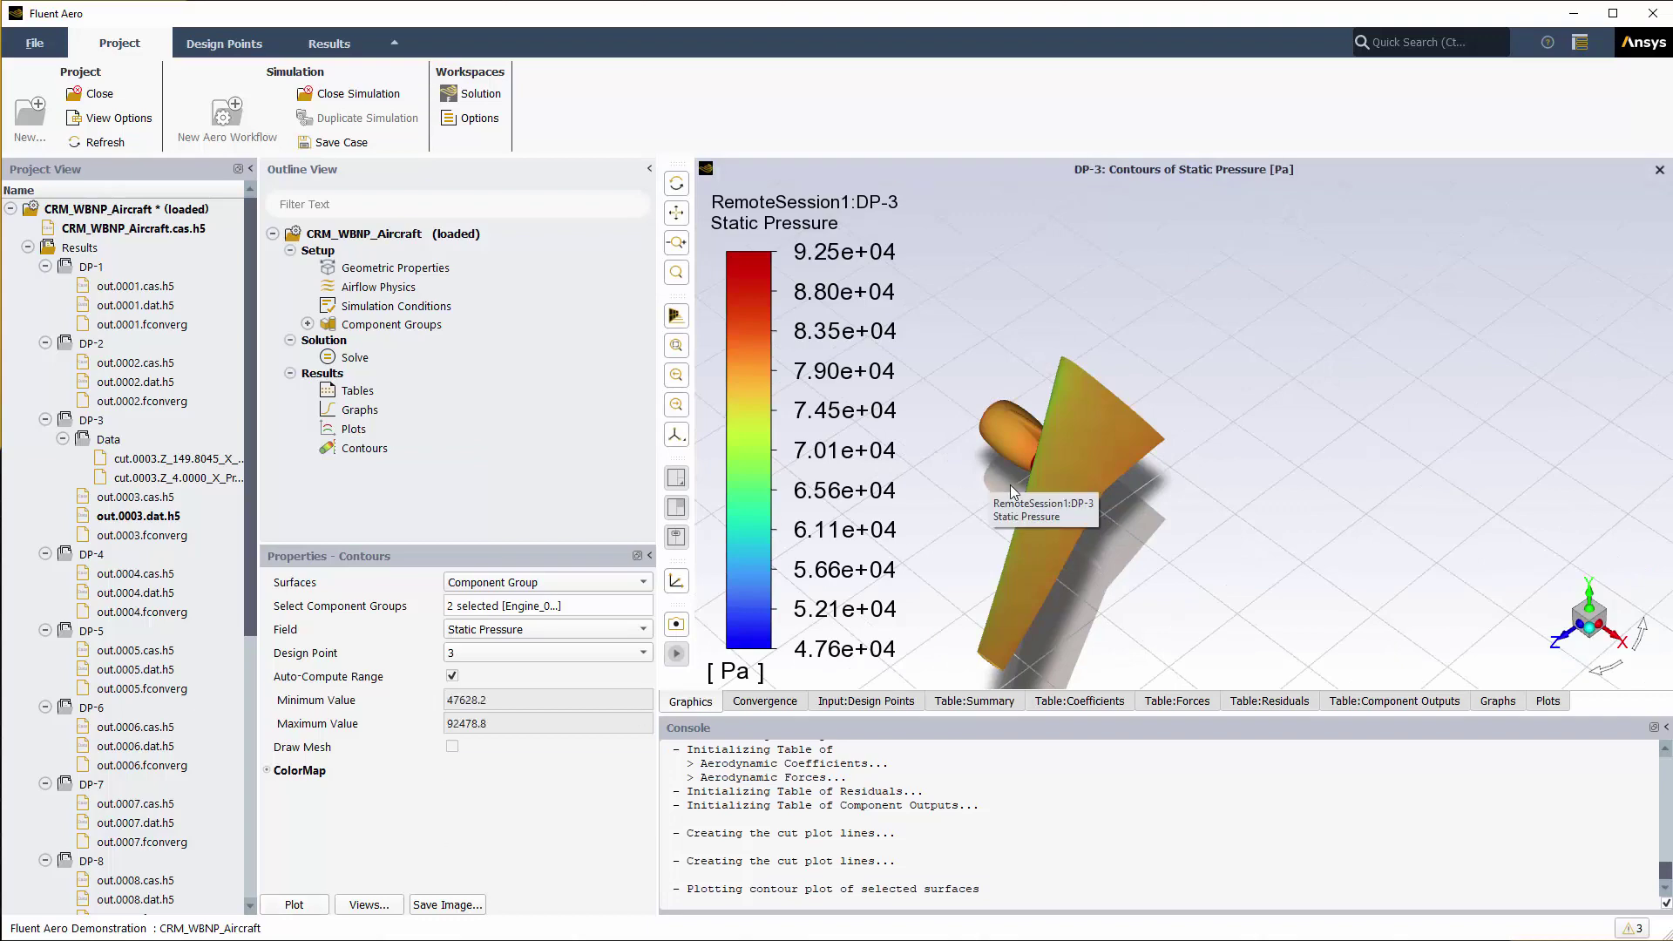
View the engine nacelle side-on and enable saving pictures for all updated design points
drag(1011, 484, 1390, 558)
scroll(1096, 537, up, 3)
scroll(1107, 526, up, 4)
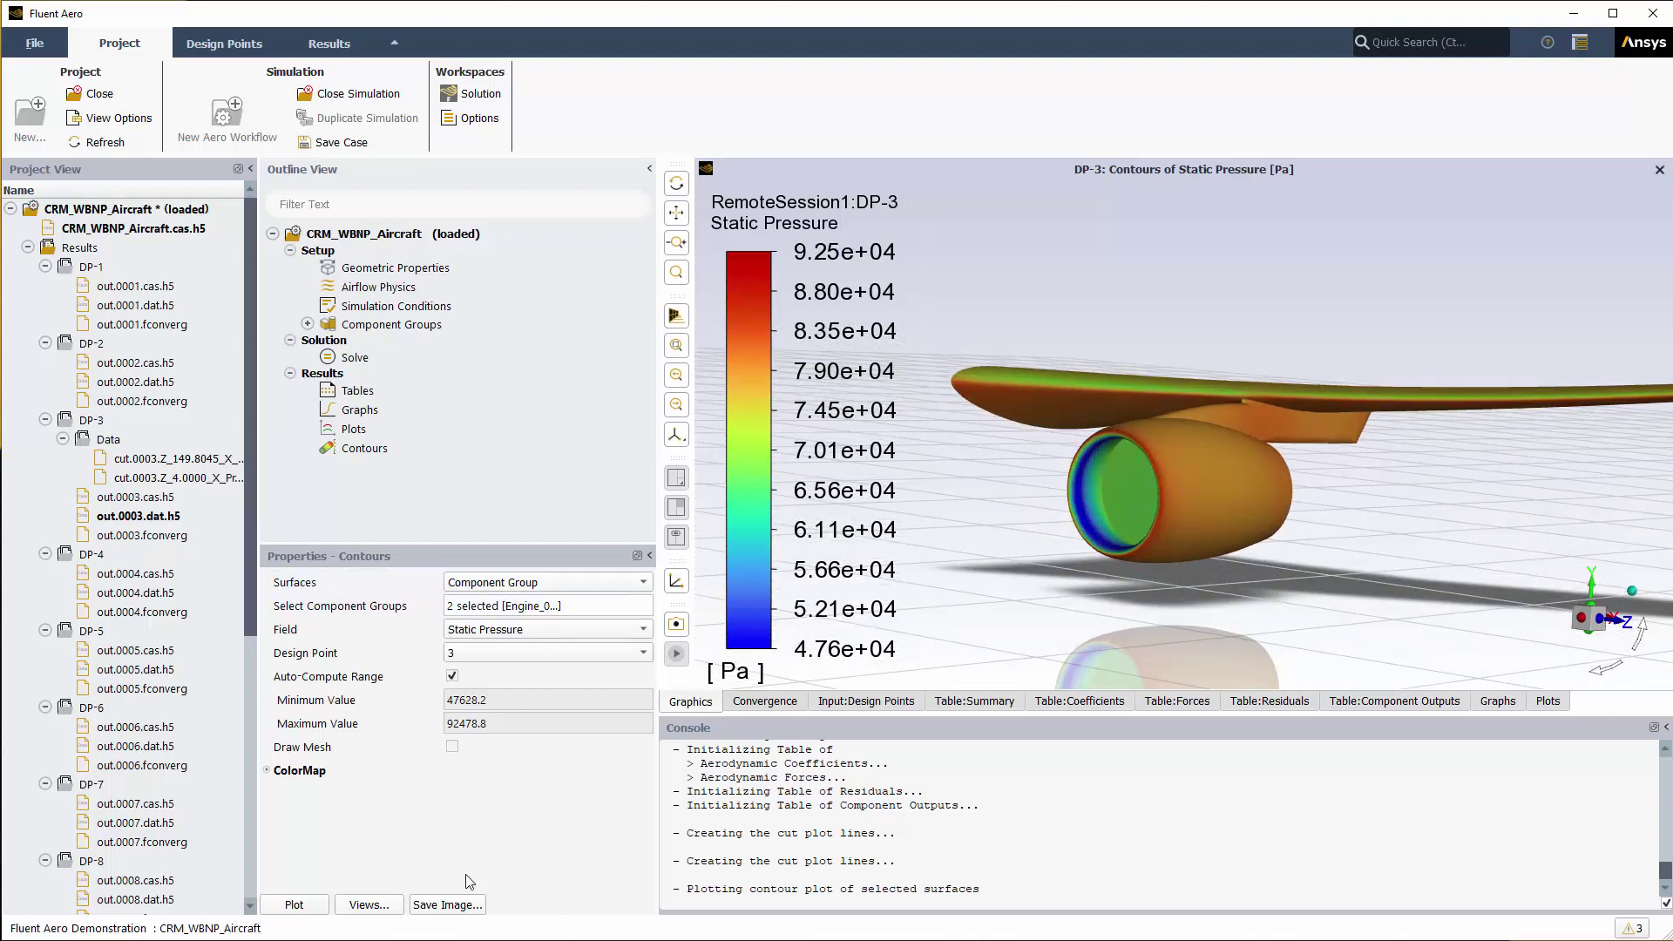
click(447, 904)
click(738, 573)
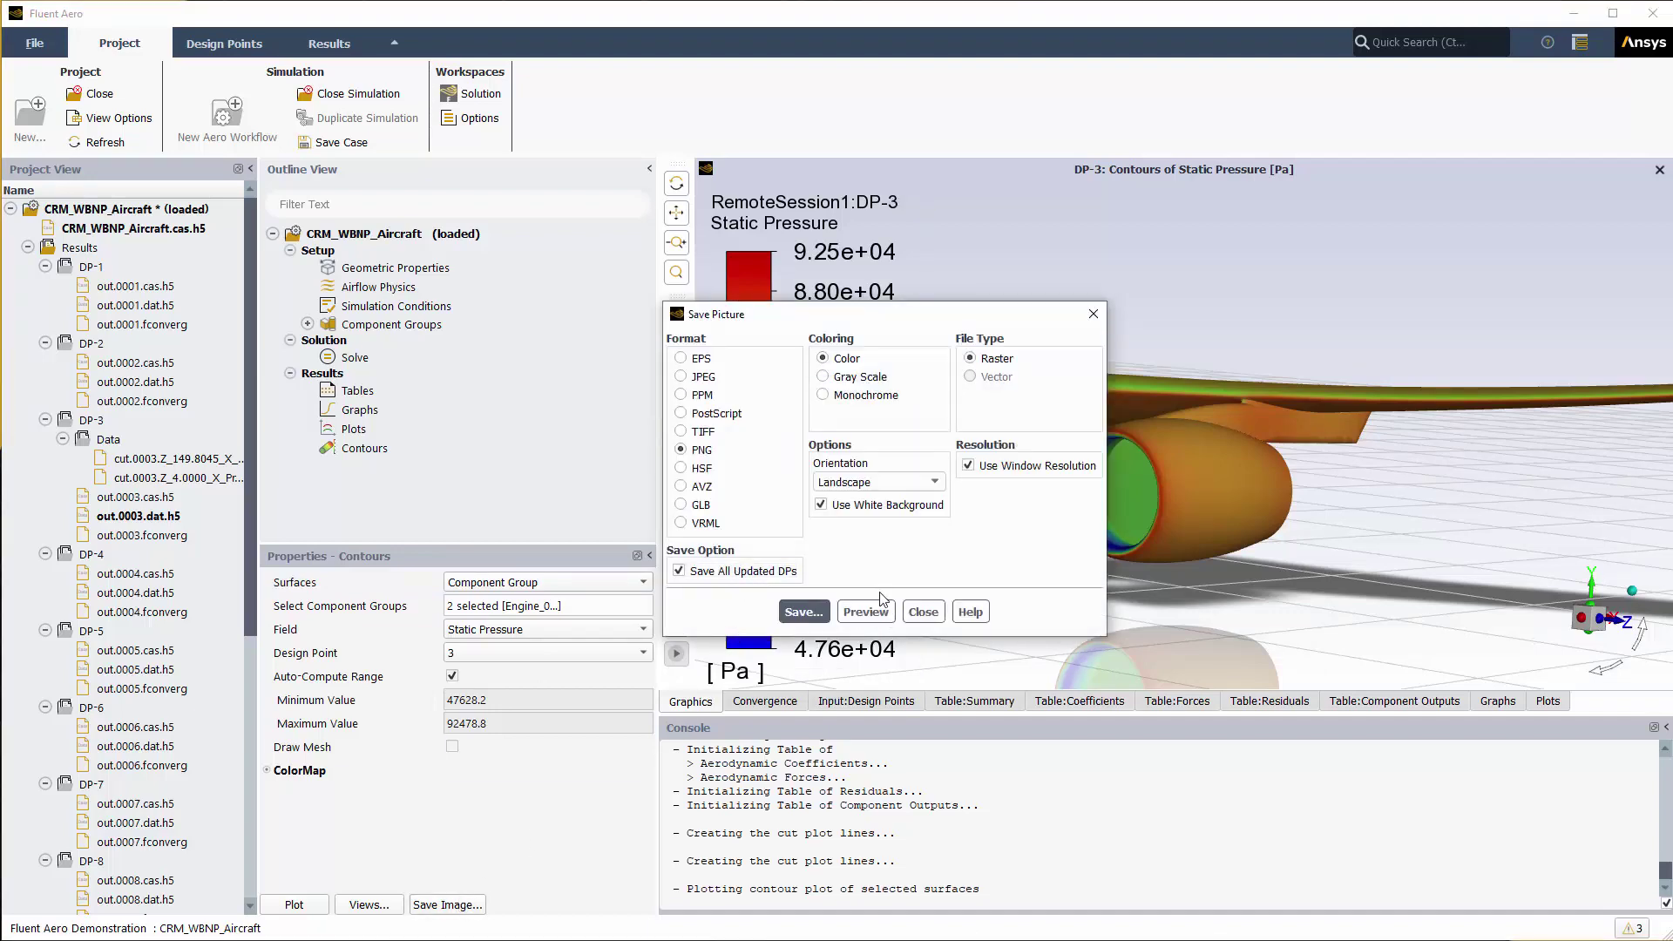
Plot the contours on a cutting plane at position 9.89 and turn to face it
click(922, 613)
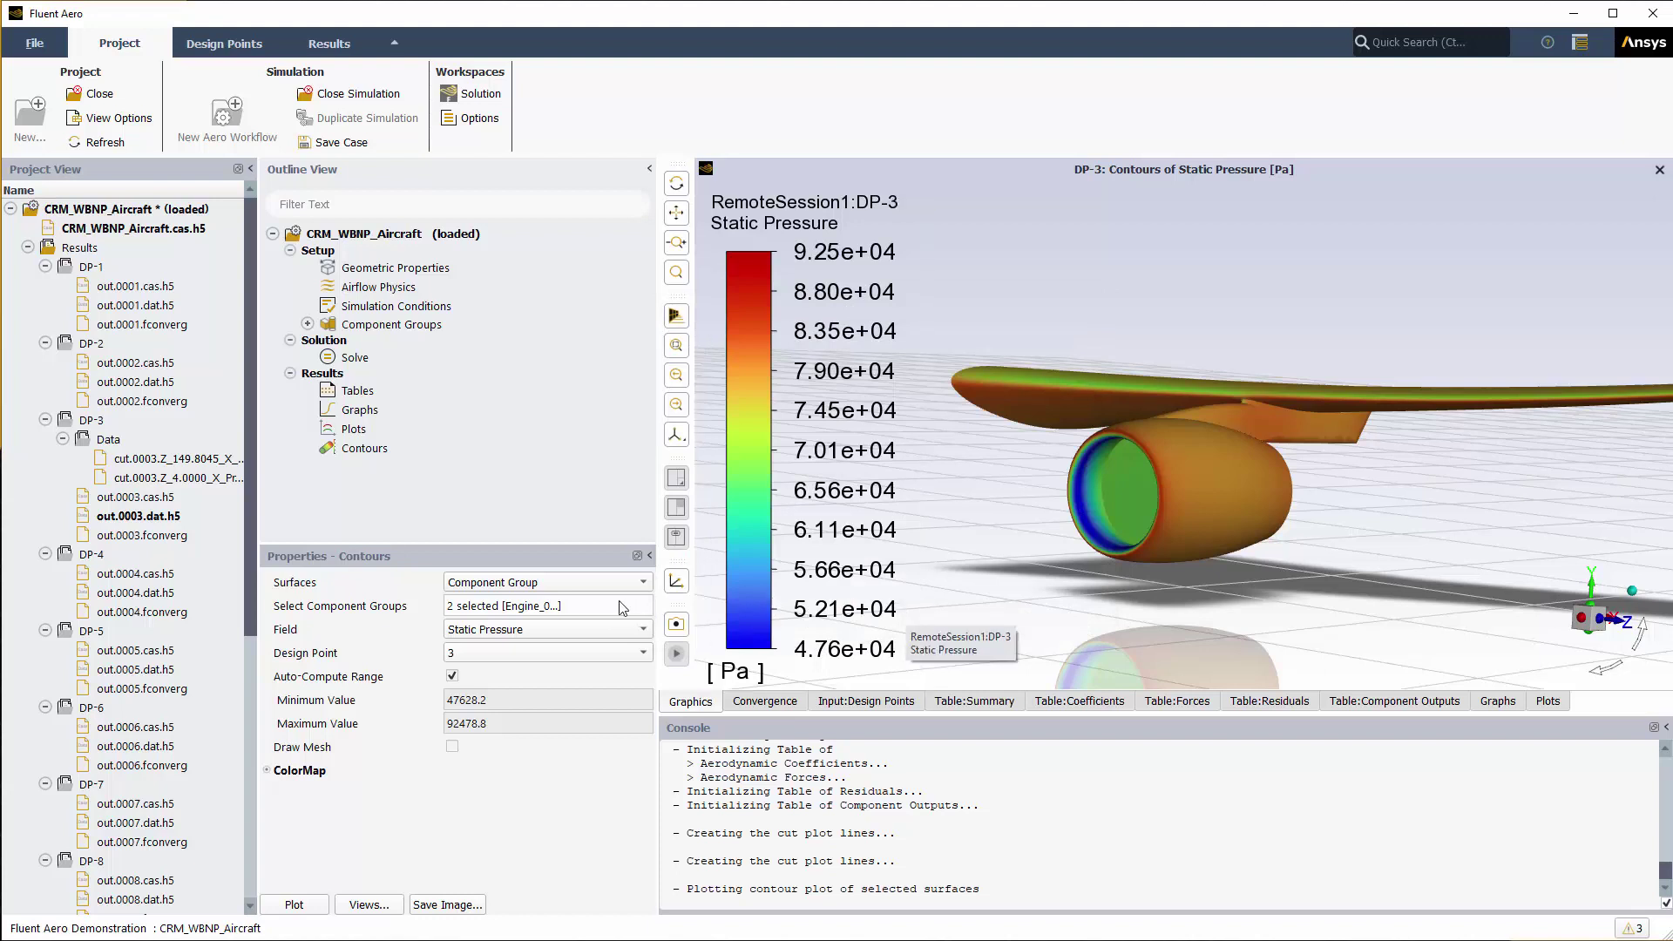
click(571, 582)
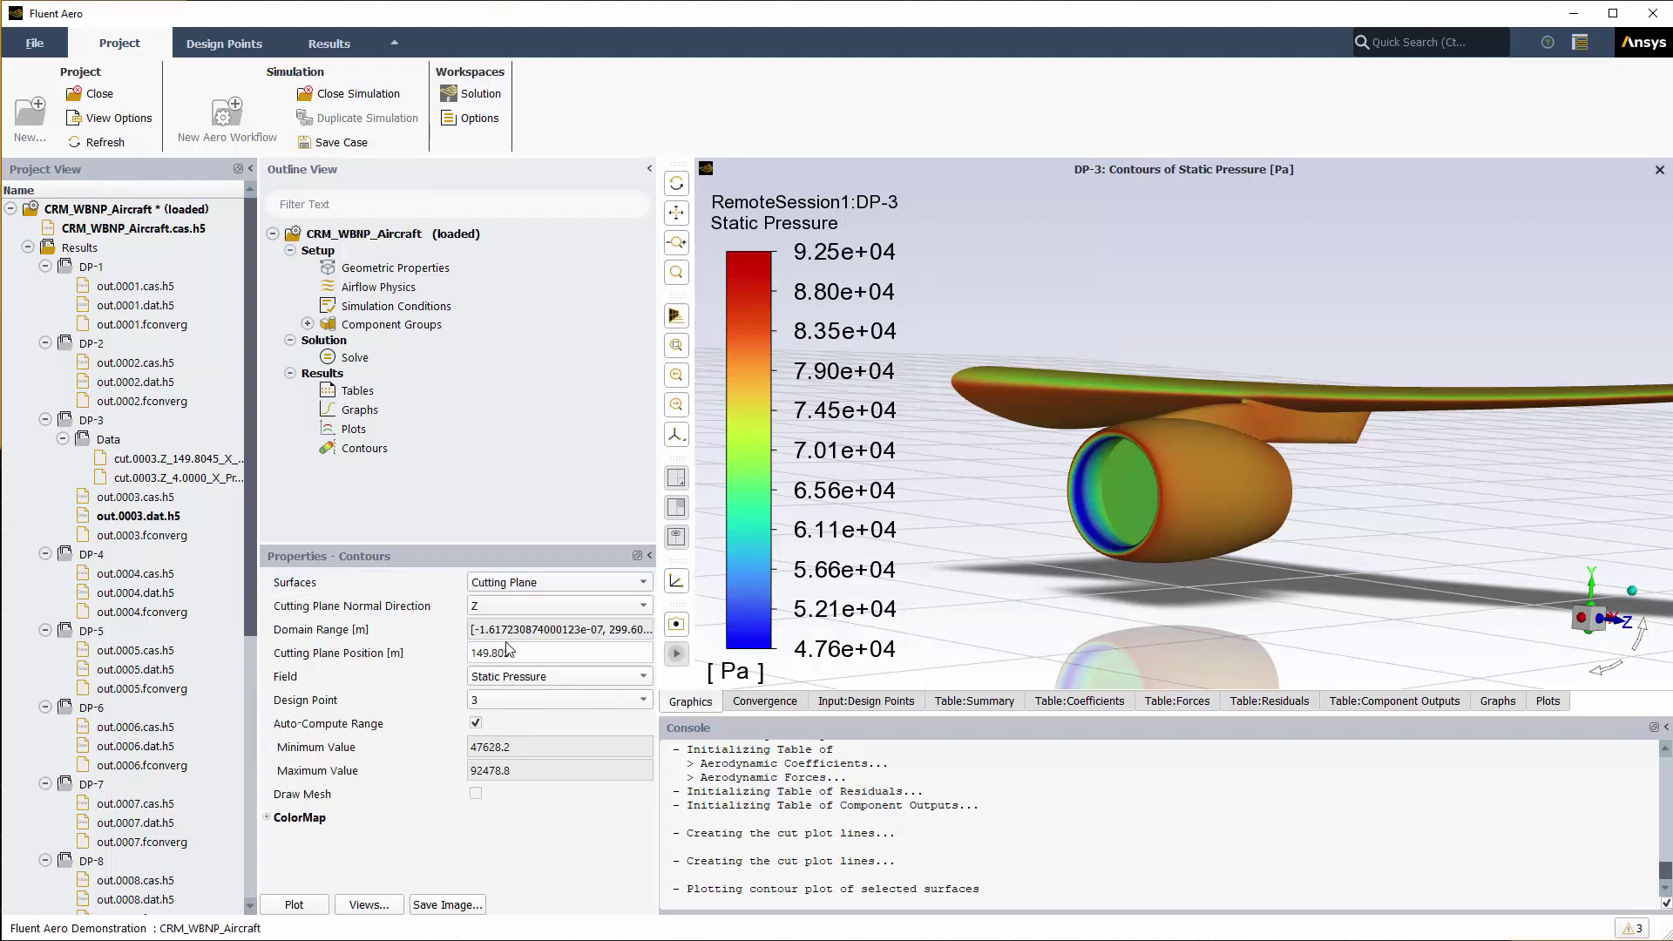
click(508, 652)
text(9.89)
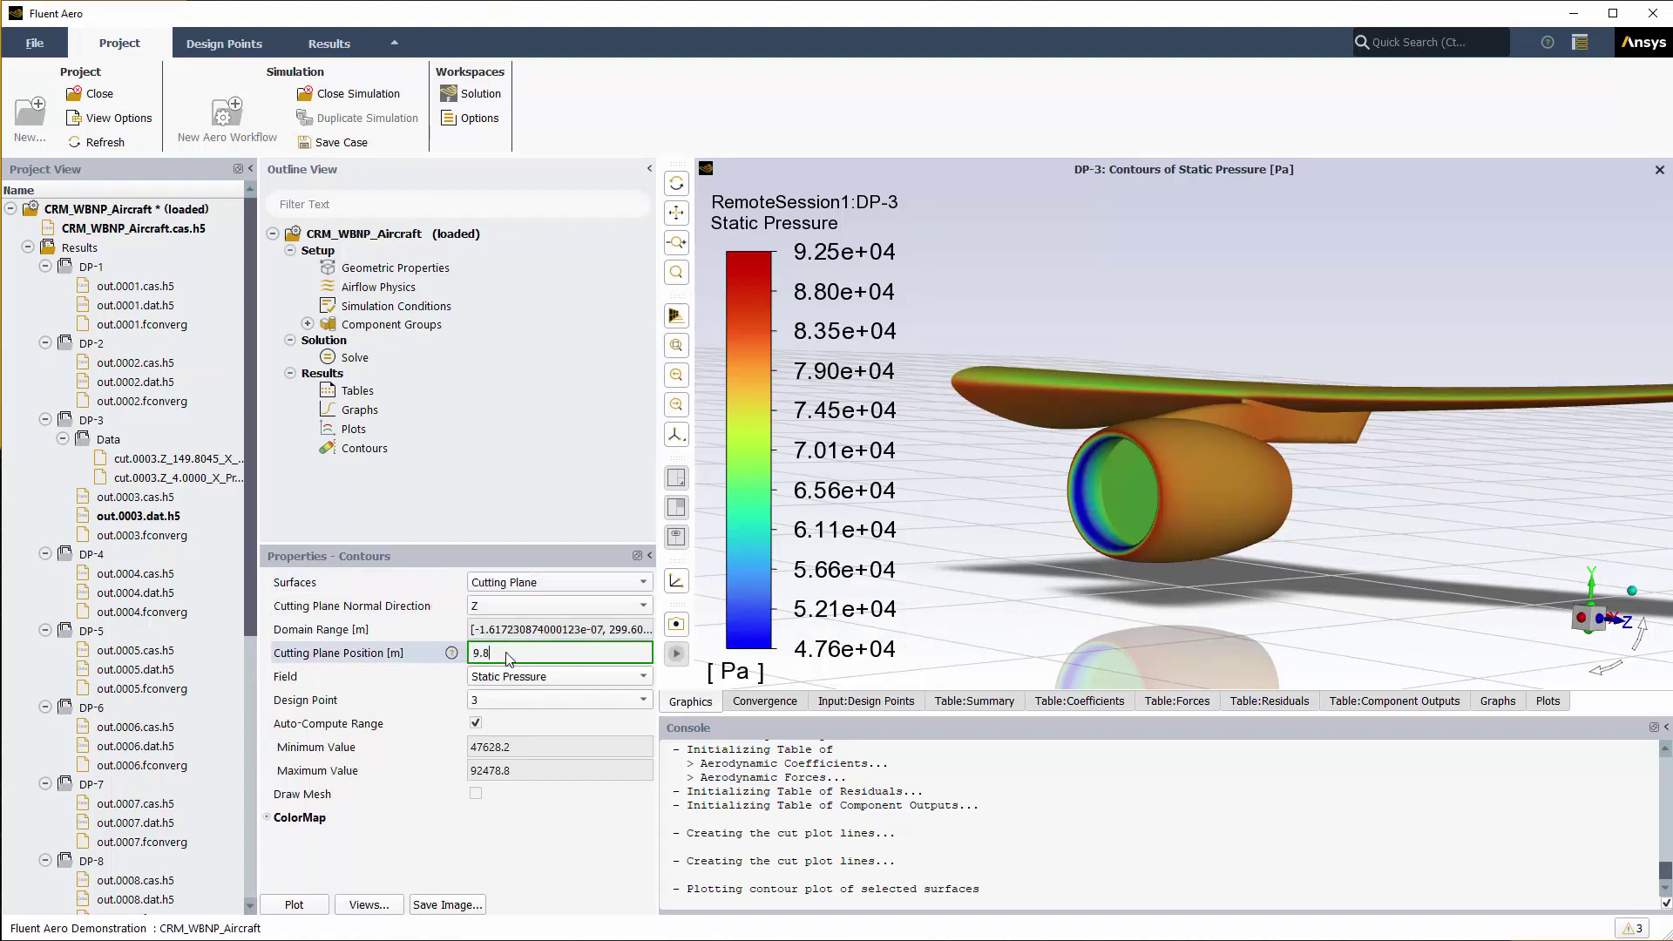
click(312, 906)
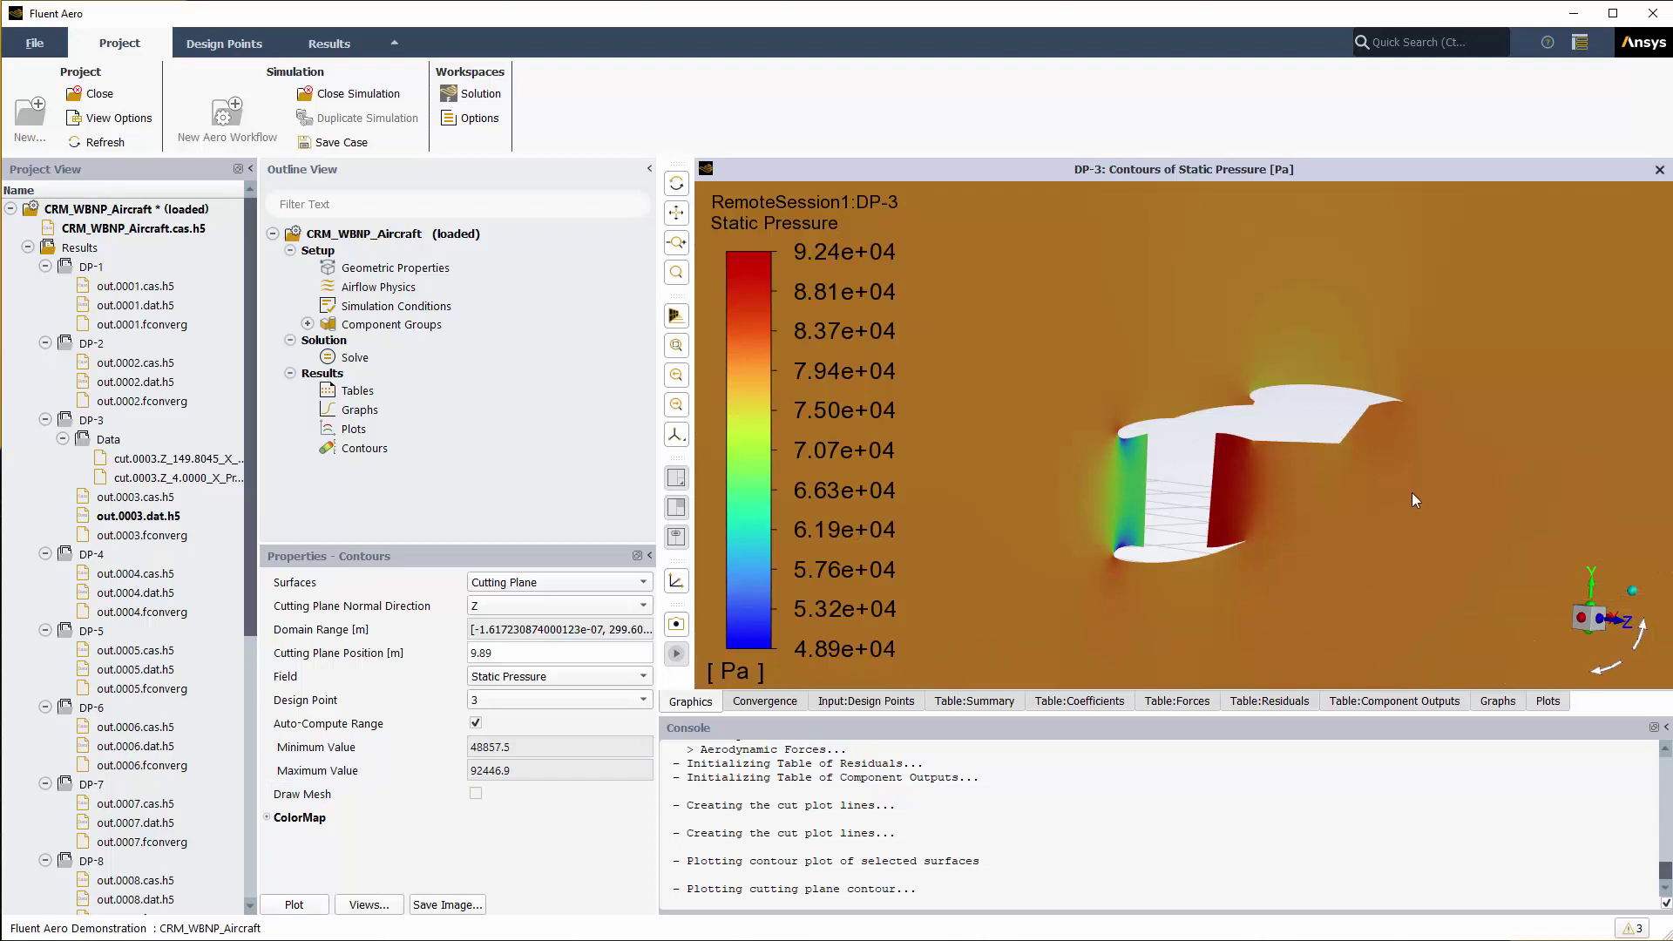
drag(1412, 494, 1189, 493)
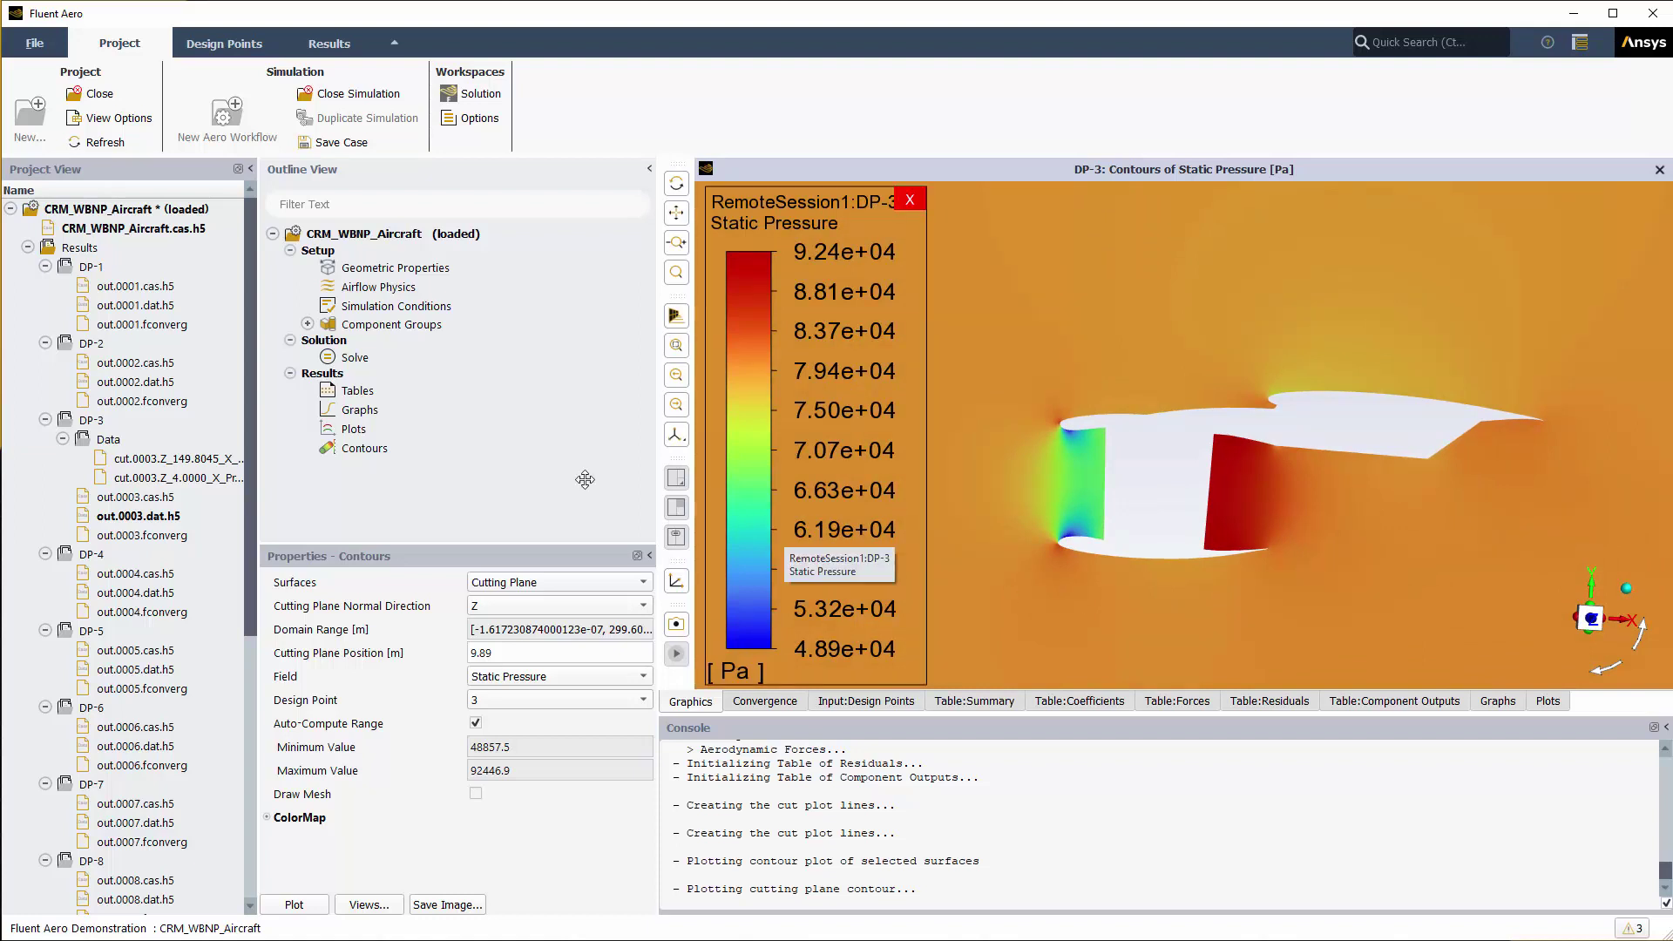
Create parametric graph Plot-01 of Cl versus AoA, grouped by Mach
click(389, 413)
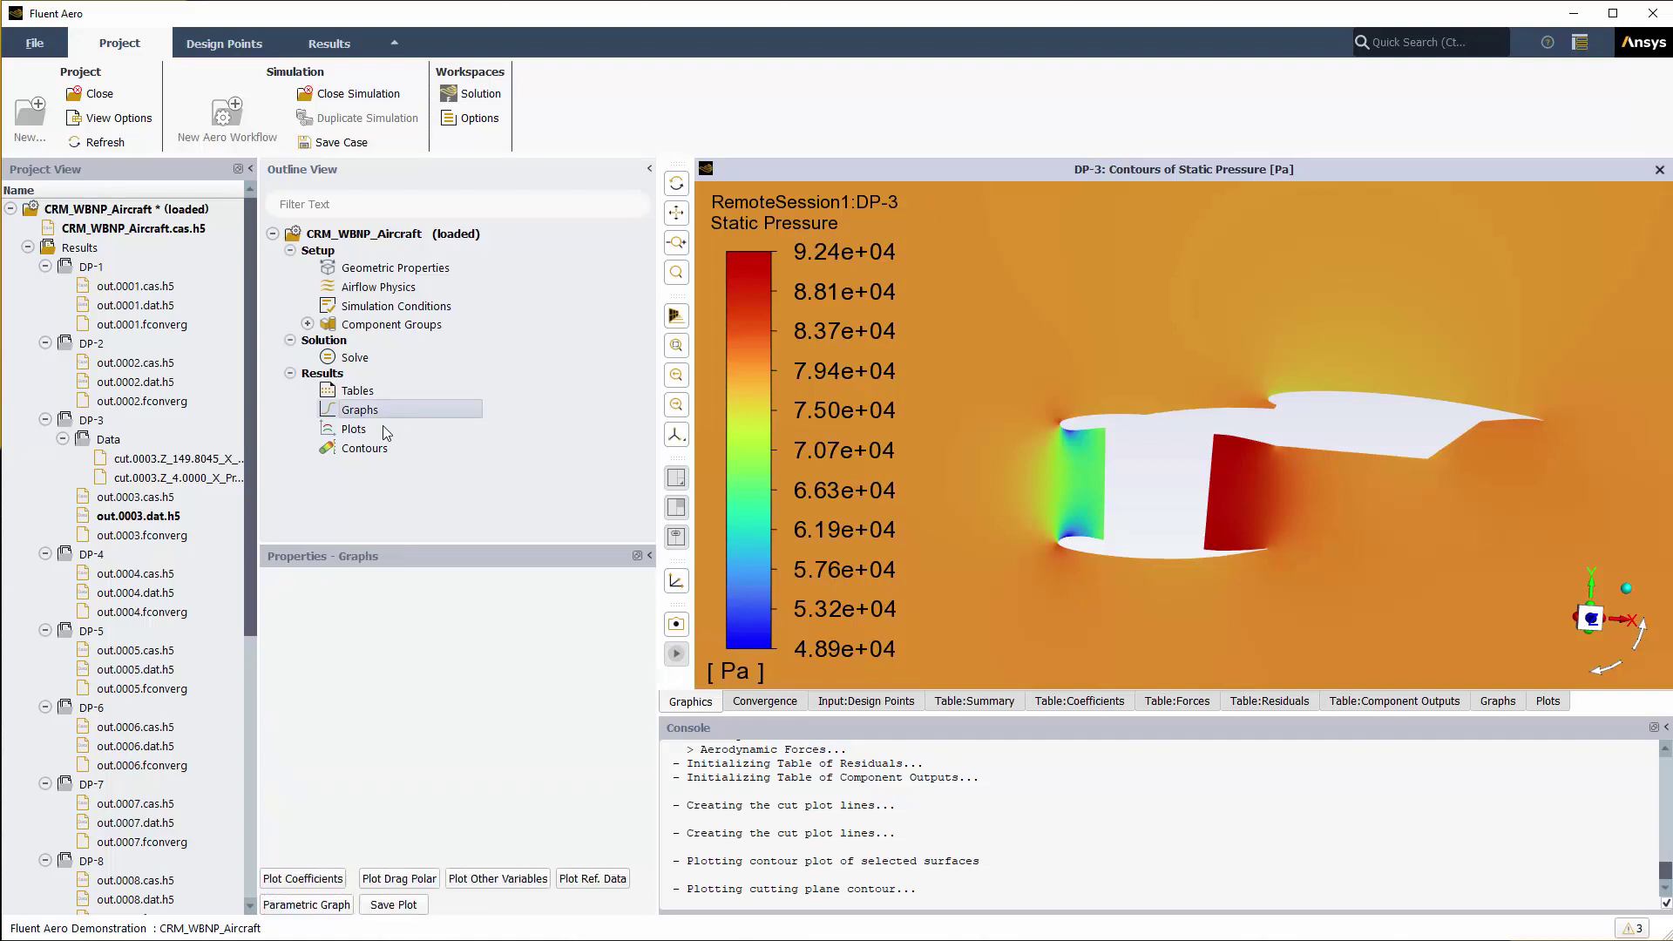
click(307, 905)
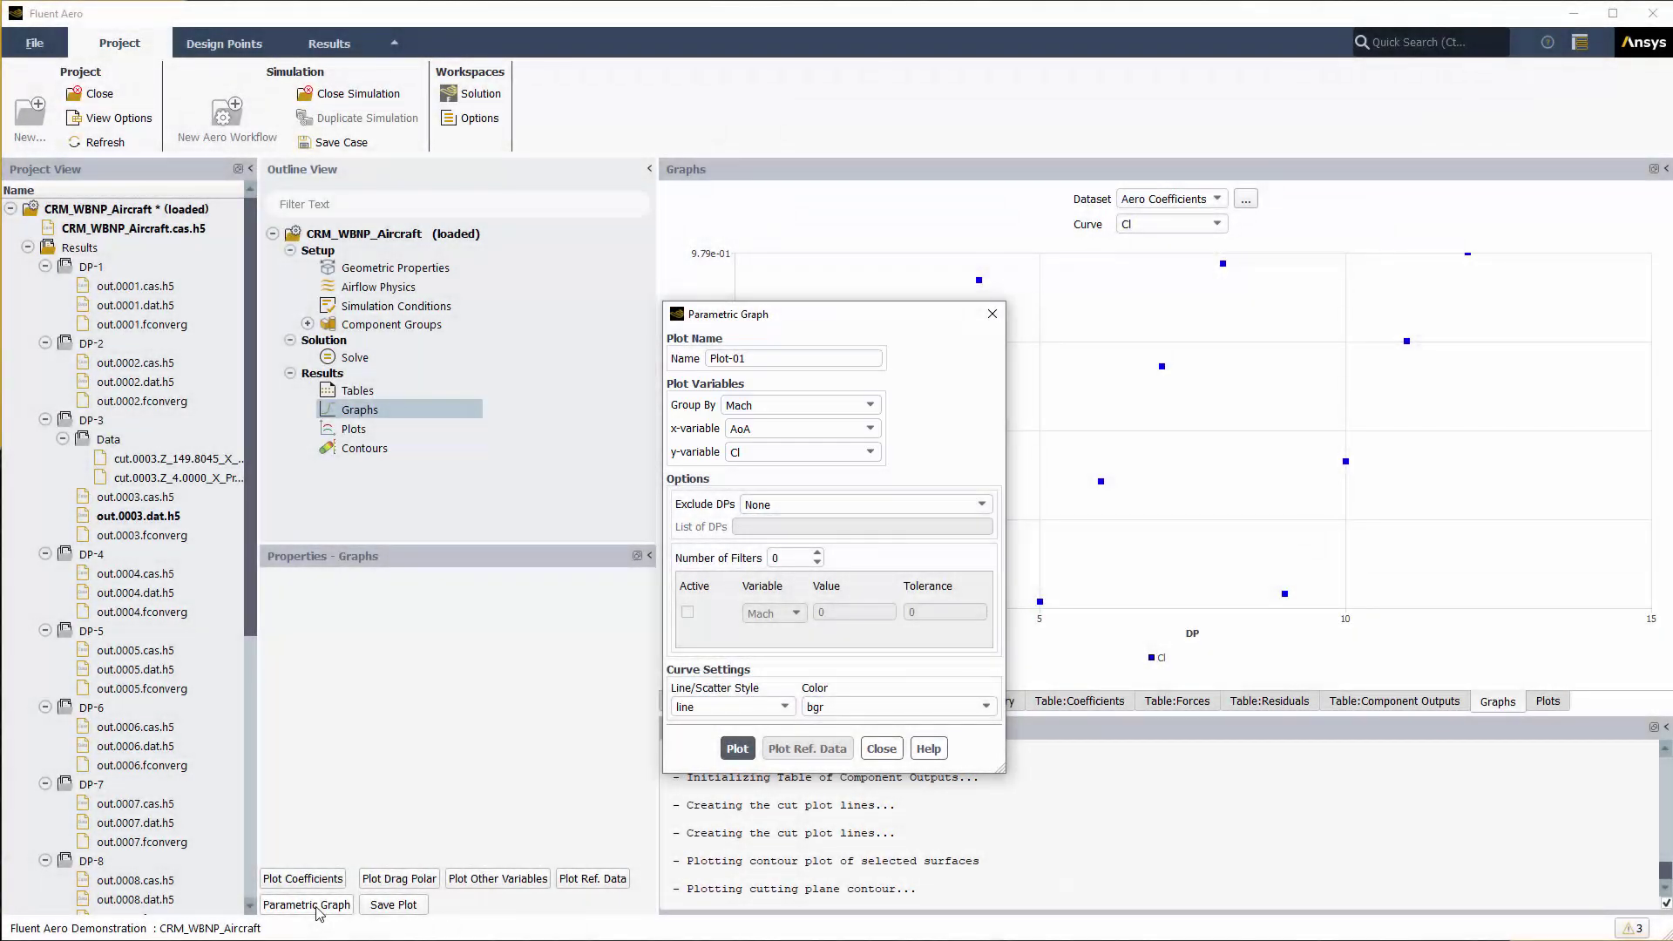
click(737, 749)
click(881, 748)
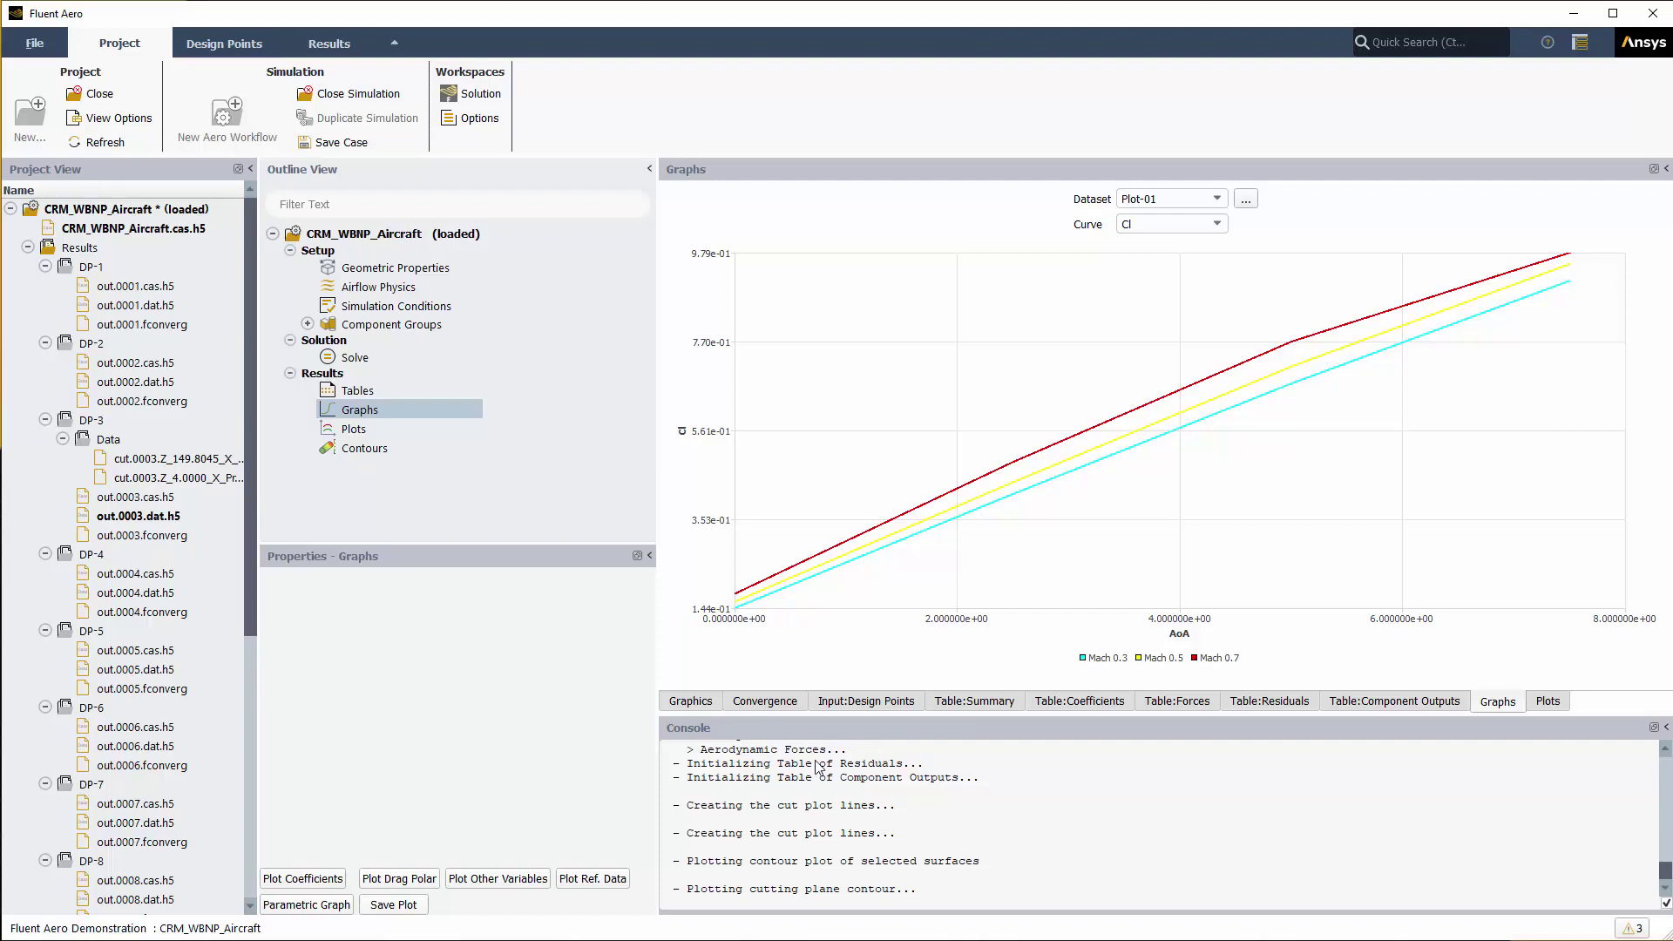
click(336, 906)
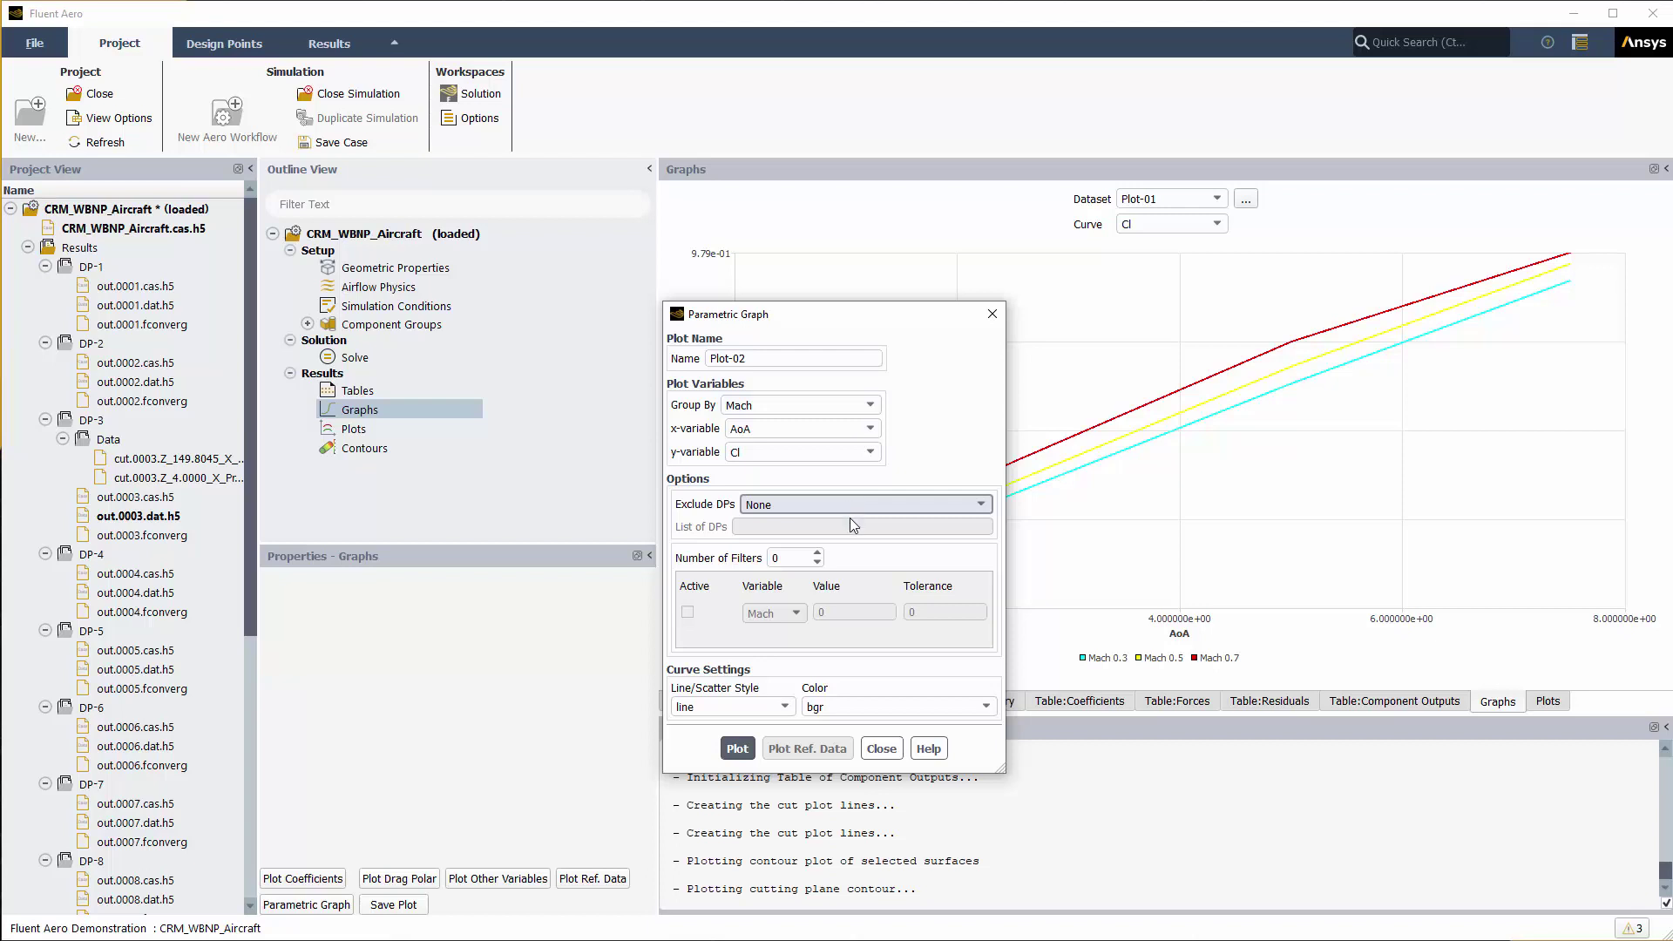
click(879, 748)
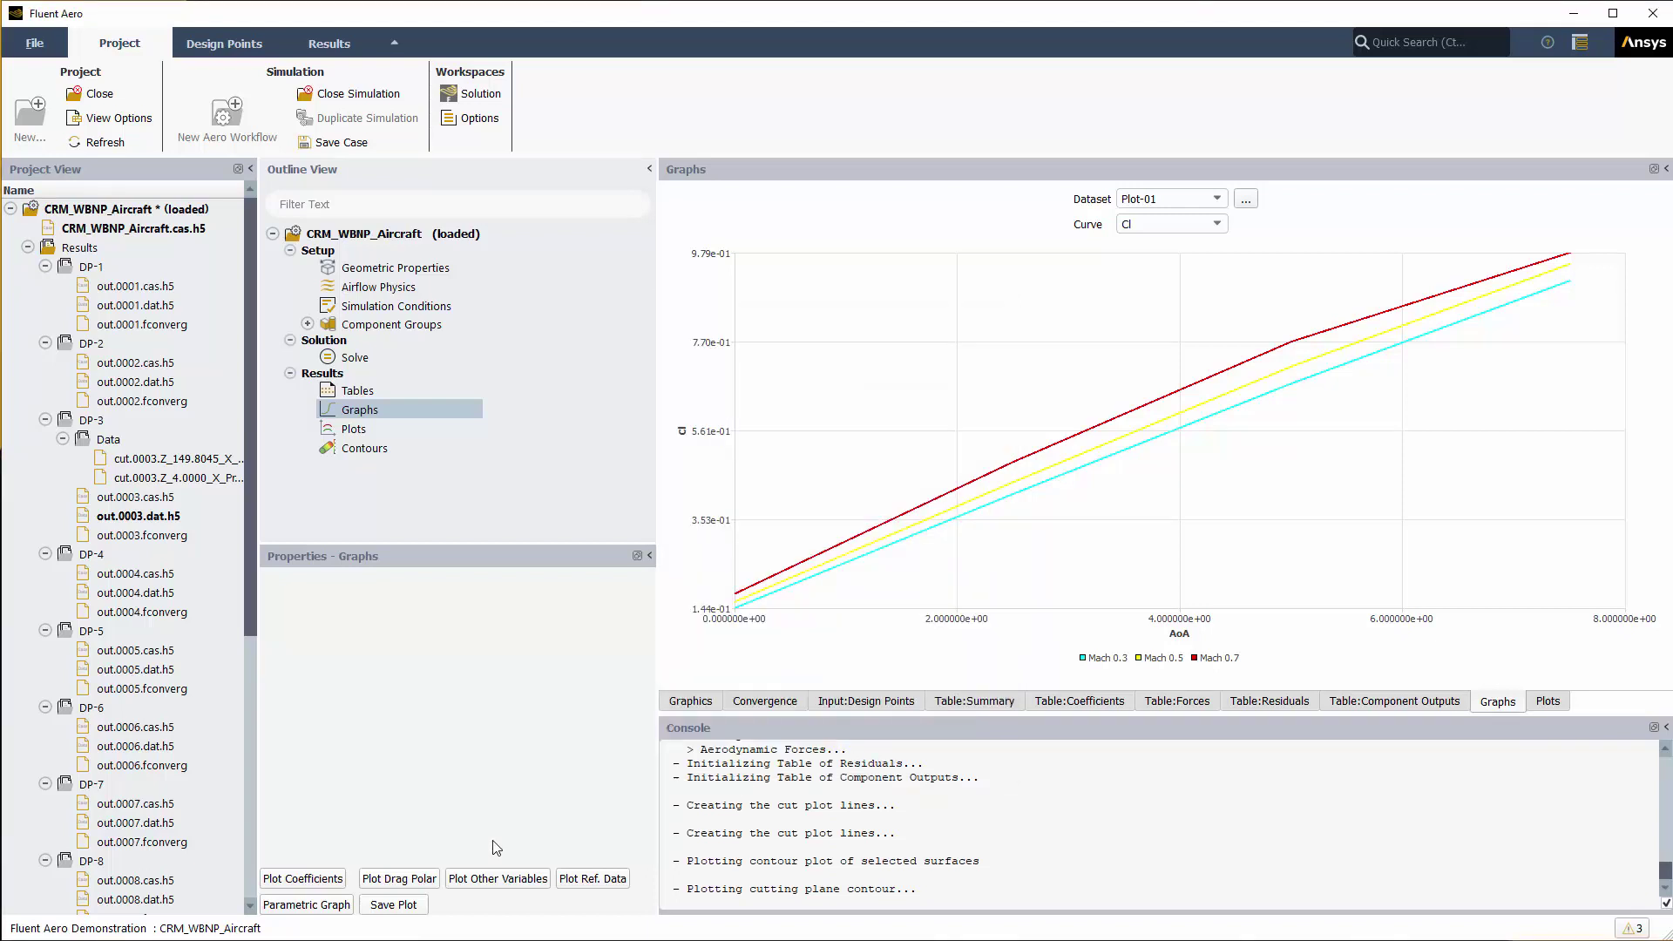